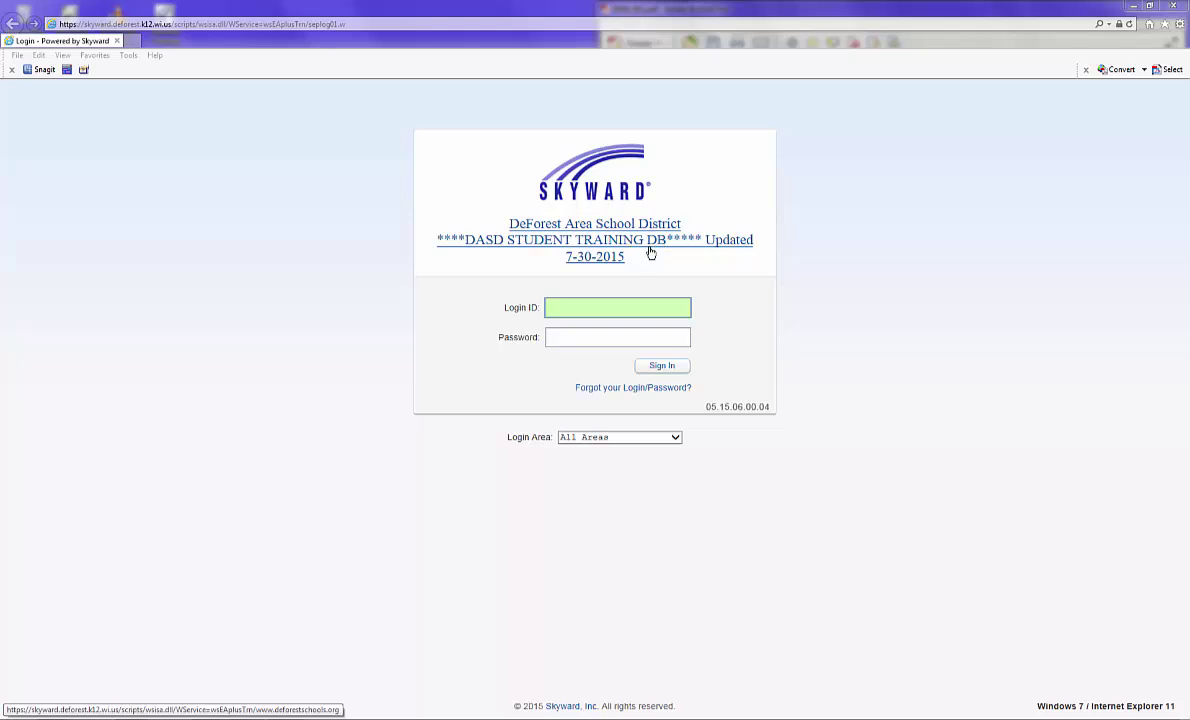
Switch to the already signed-in Educator Access Plus window and open My Gradebook from the home page.
{"action": "left_click", "coordinate": [616, 309]}
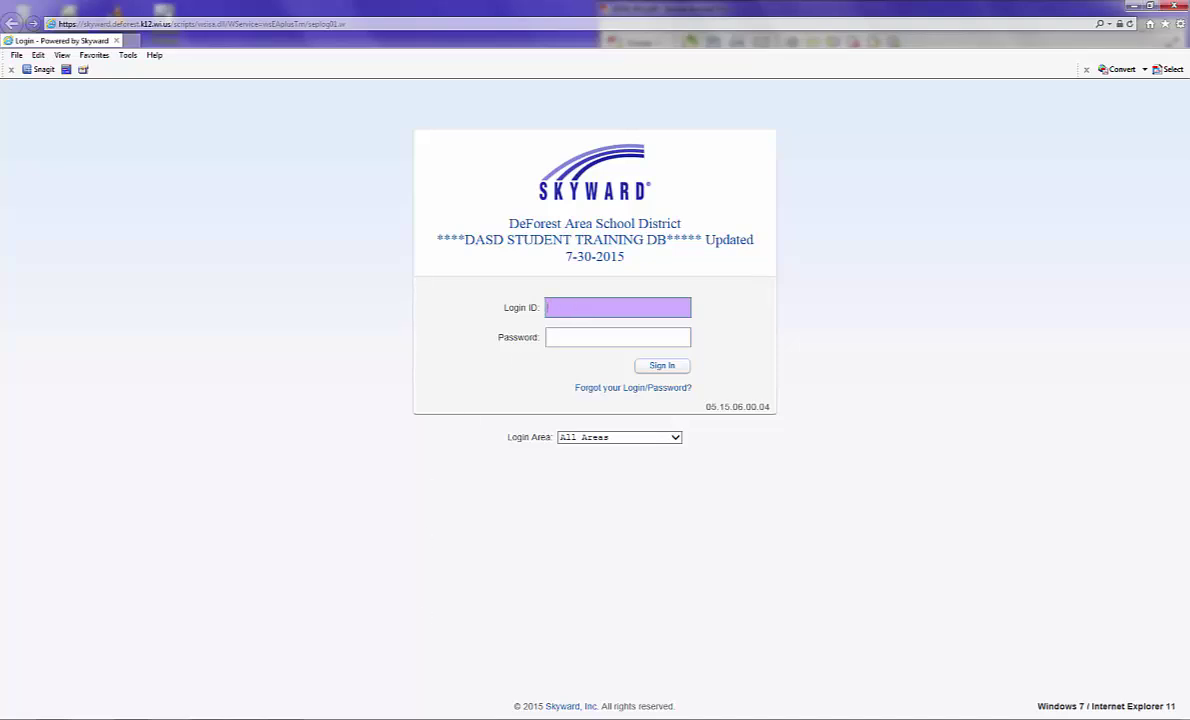
{"action": "left_click", "coordinate": [190, 718]}
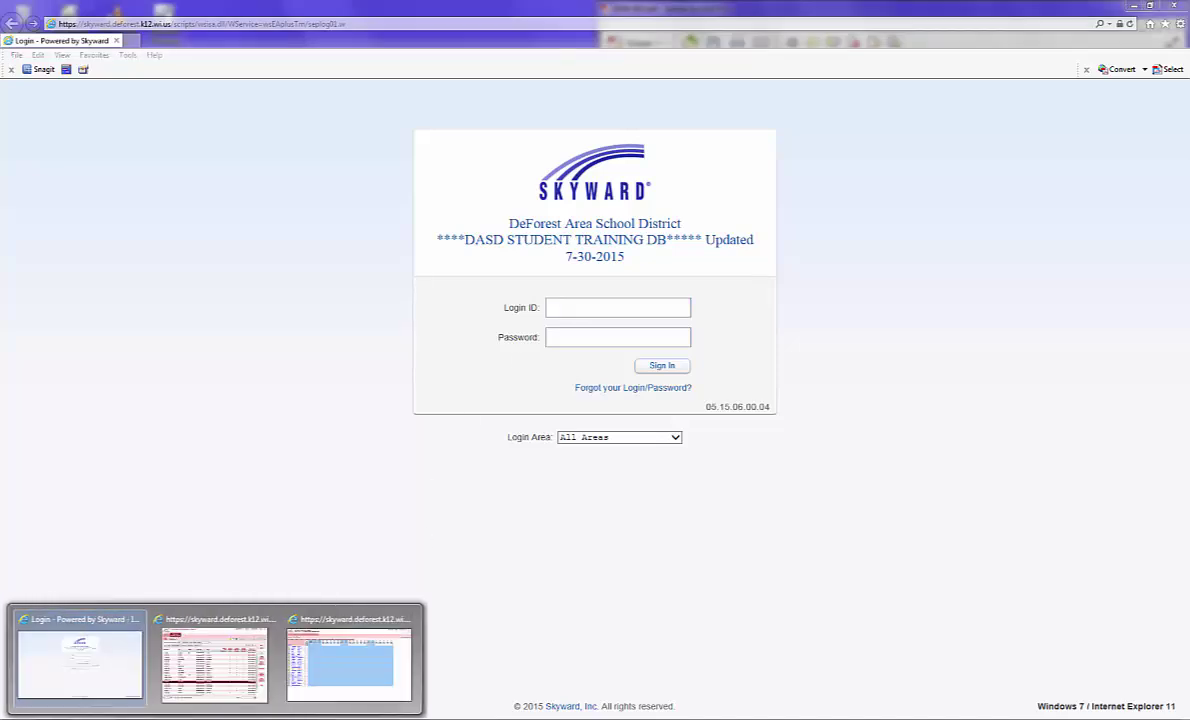
{"action": "left_click", "coordinate": [345, 667]}
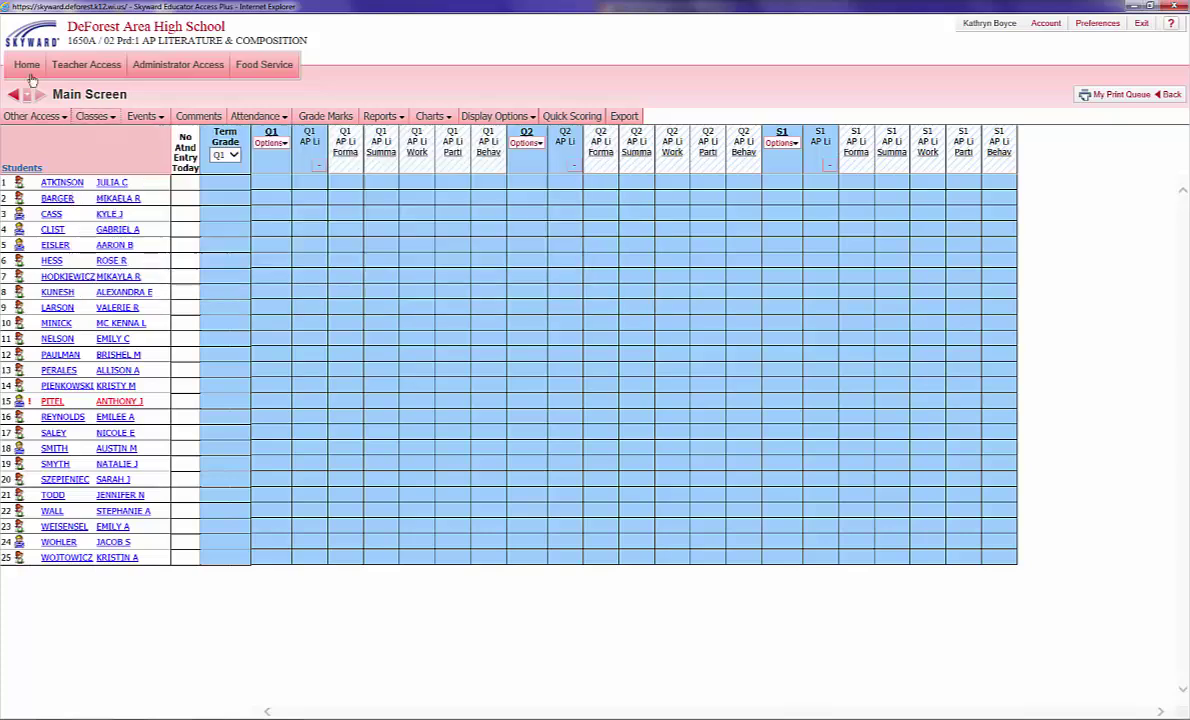
{"action": "left_click", "coordinate": [27, 66]}
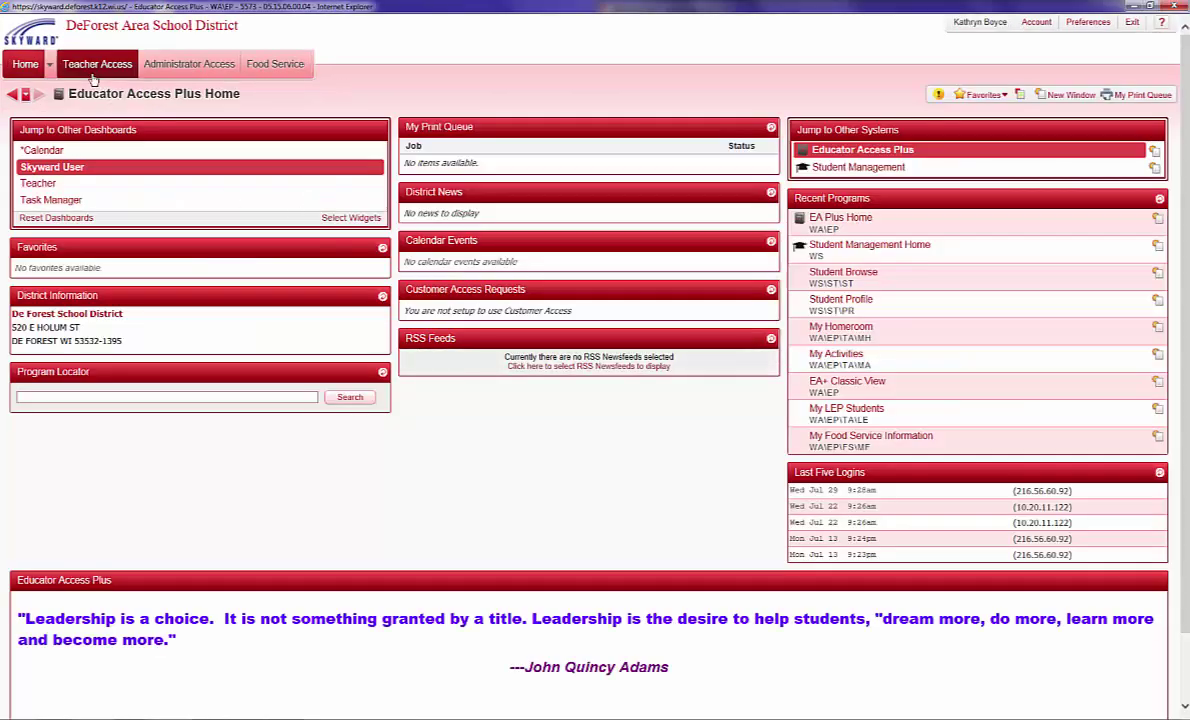
{"action": "left_click", "coordinate": [93, 70]}
{"action": "left_click", "coordinate": [80, 133]}
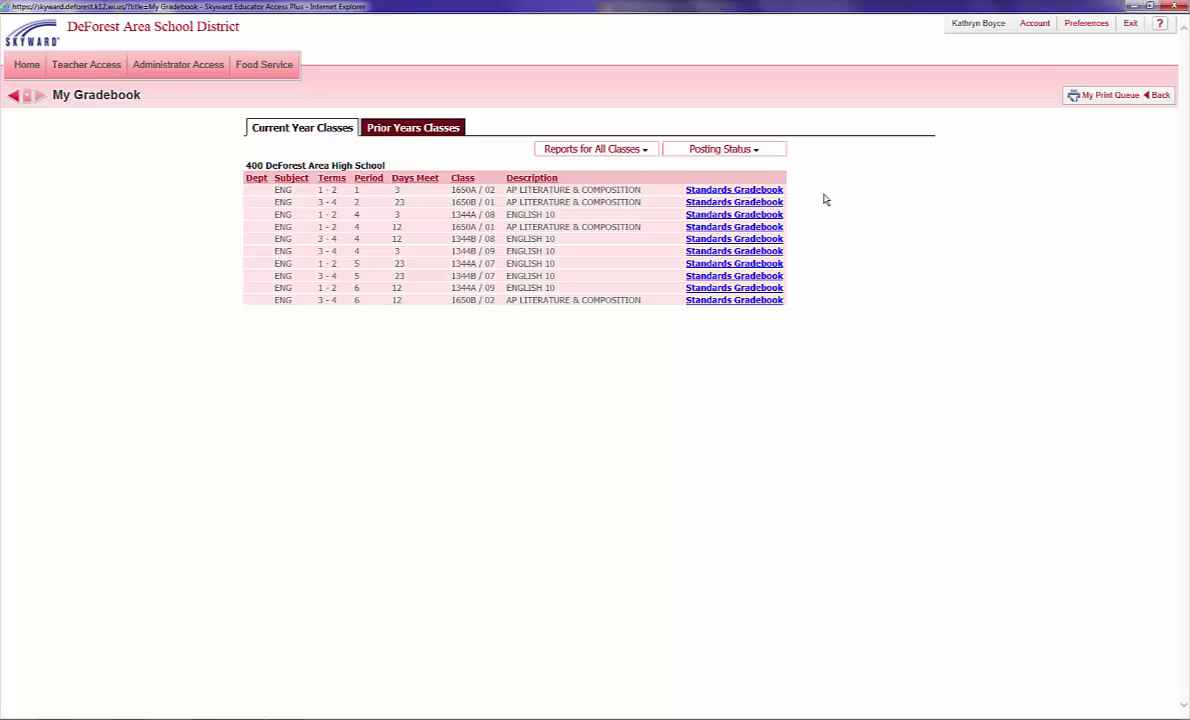
Look through the gradebooks of prior years' classes and return to the current year's classes.
{"action": "left_click", "coordinate": [418, 130]}
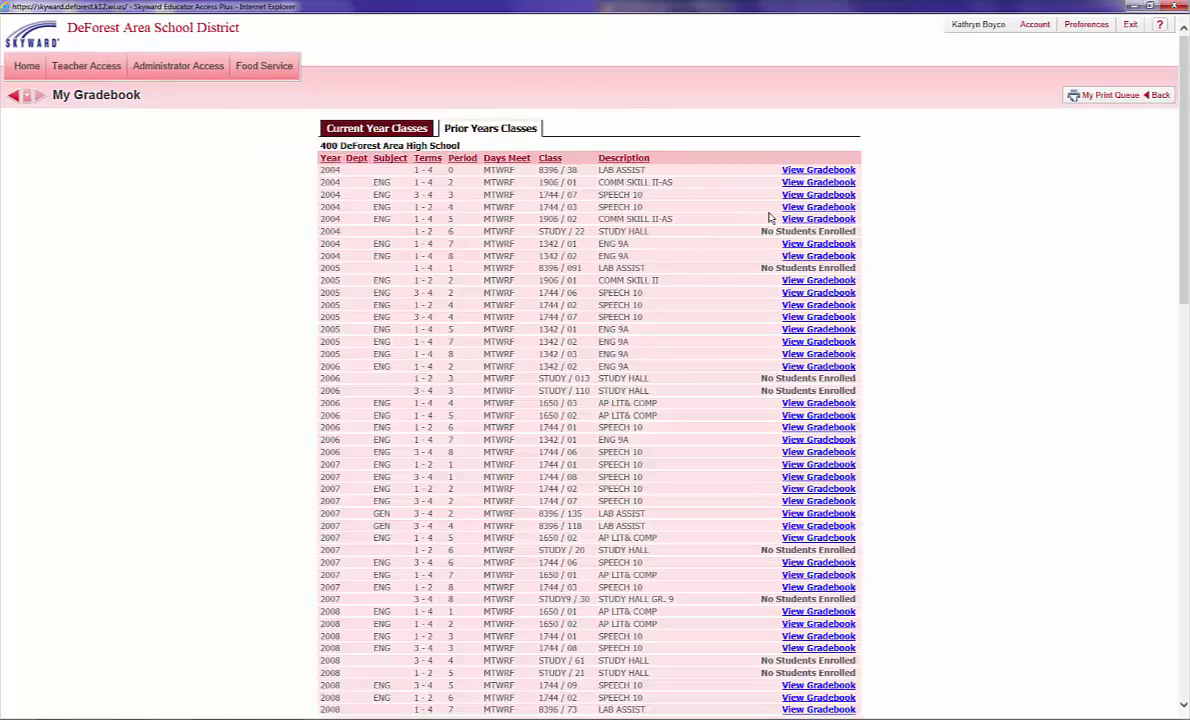
{"action": "scroll", "coordinate": [790, 320], "scroll_direction": "down", "scroll_amount": 10}
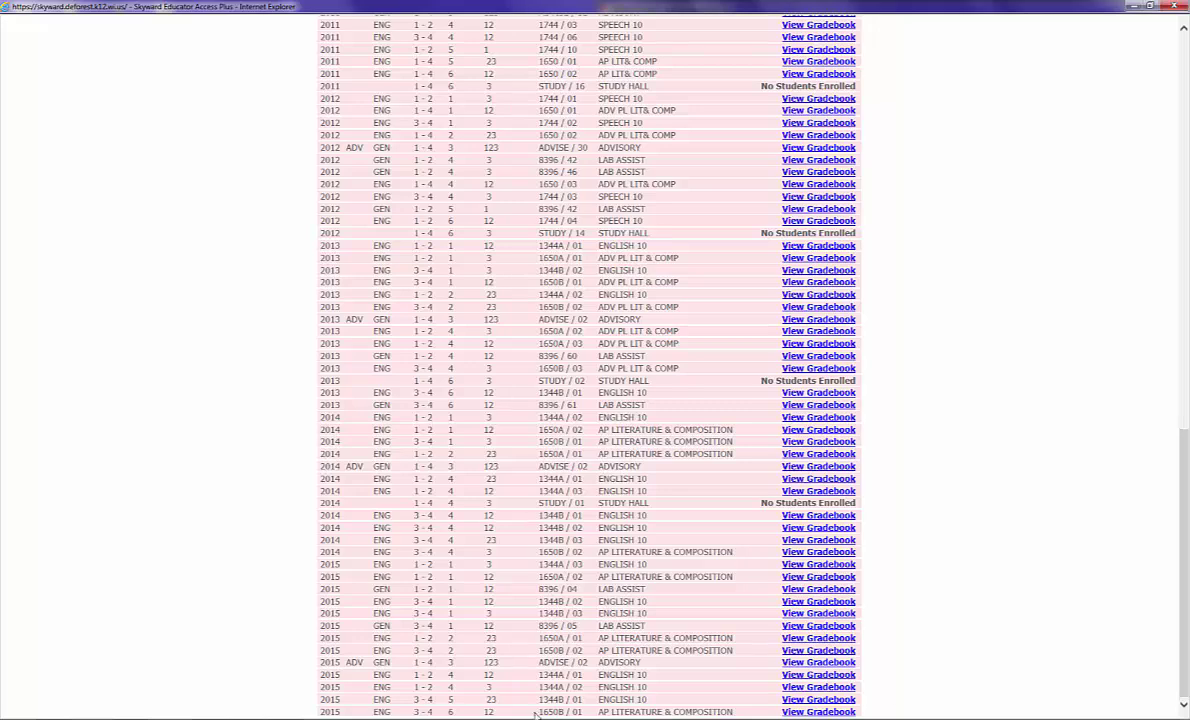
{"action": "scroll", "coordinate": [815, 660], "scroll_direction": "up", "scroll_amount": 15}
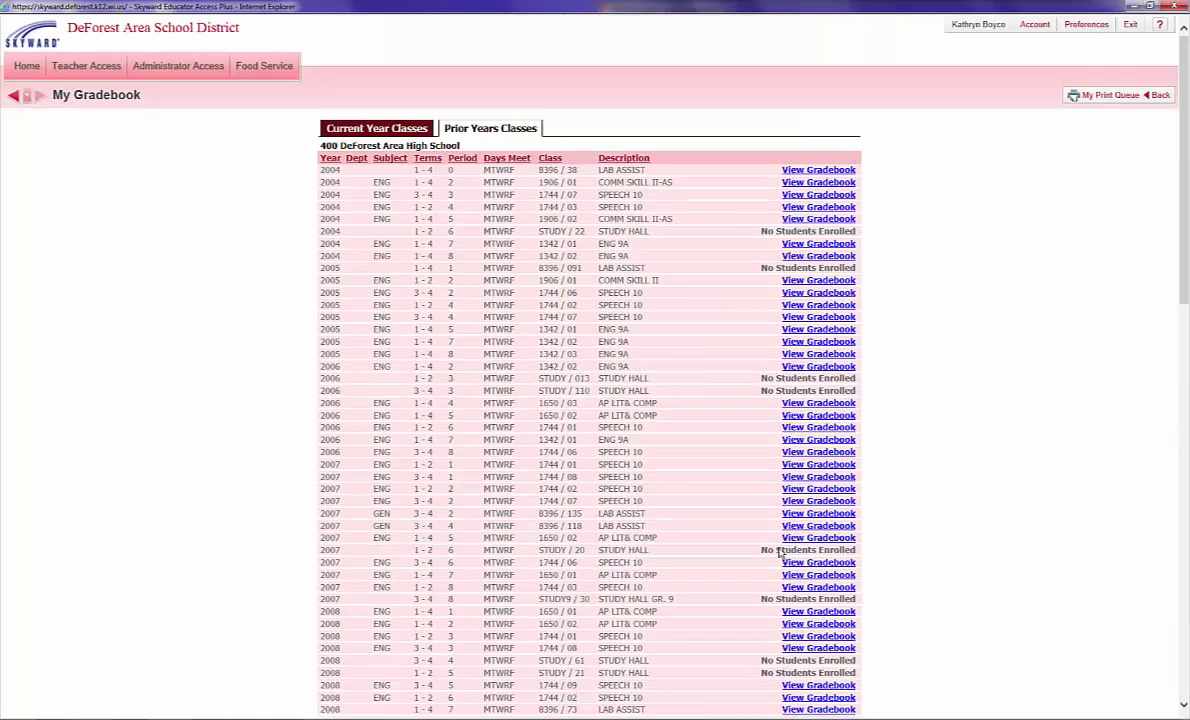
{"action": "left_click", "coordinate": [368, 132]}
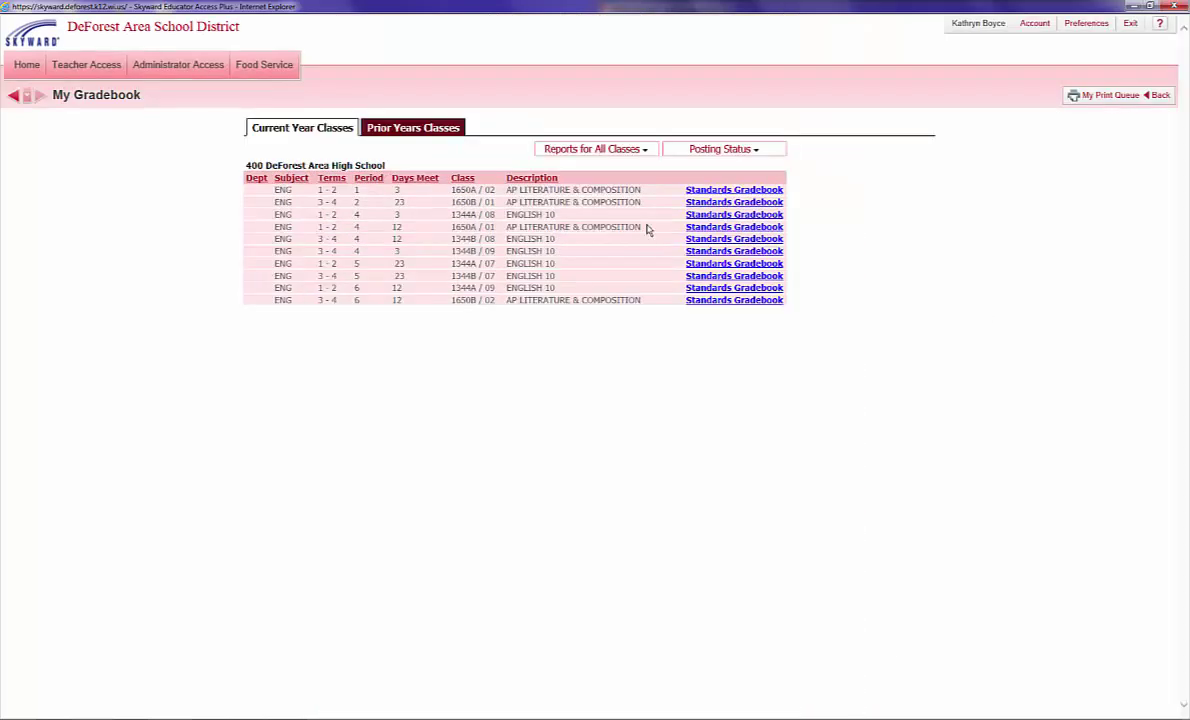
Open the Standards Gradebook for period 1 AP Literature & Composition (1650A / 02) and limit the displayed grade periods to Quarter 1.
{"action": "left_click", "coordinate": [734, 191]}
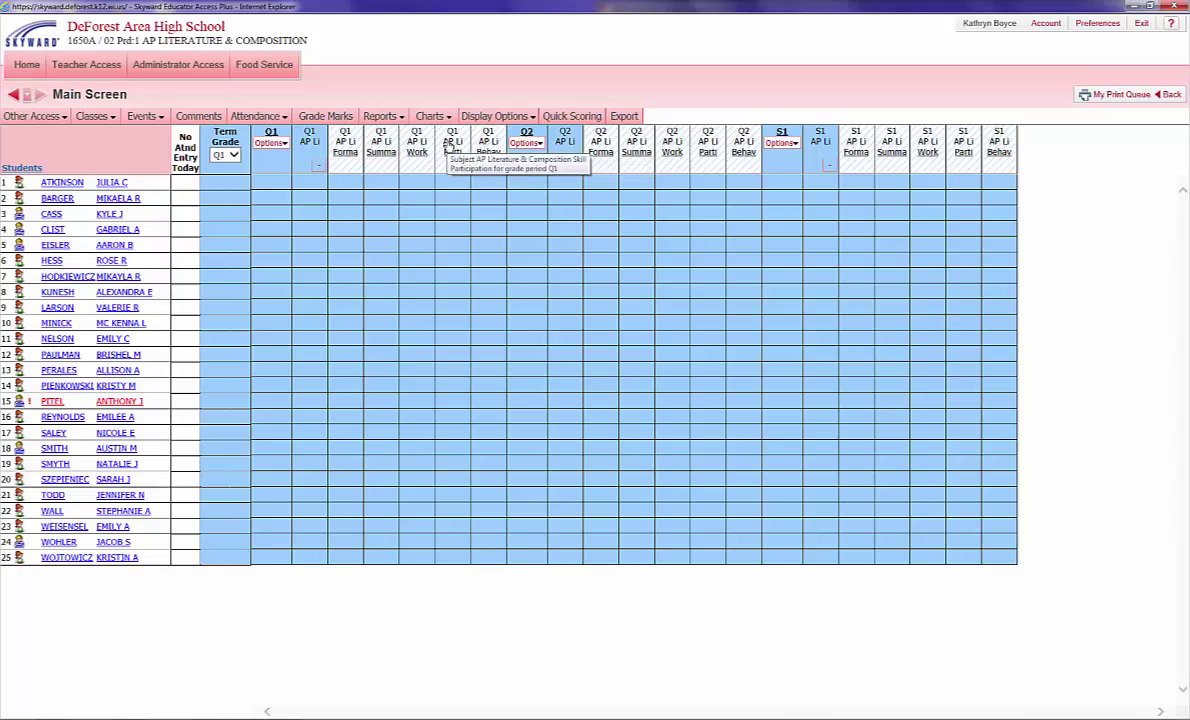
{"action": "left_click", "coordinate": [495, 116]}
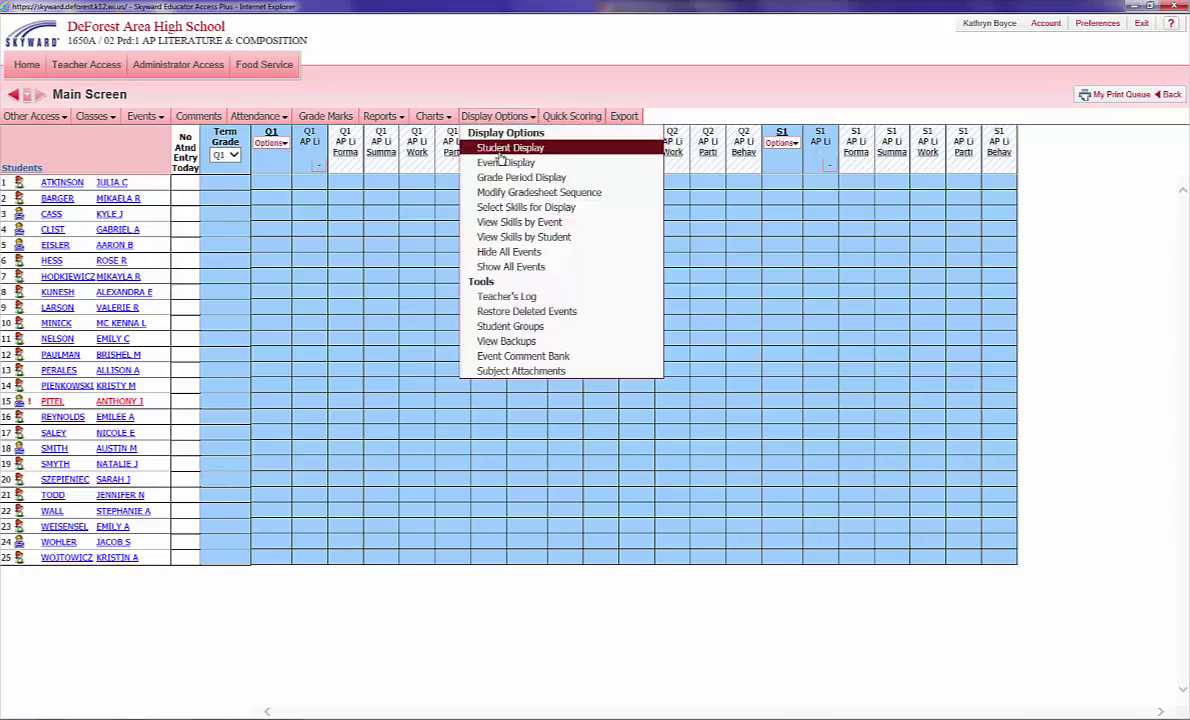
{"action": "left_click", "coordinate": [505, 182]}
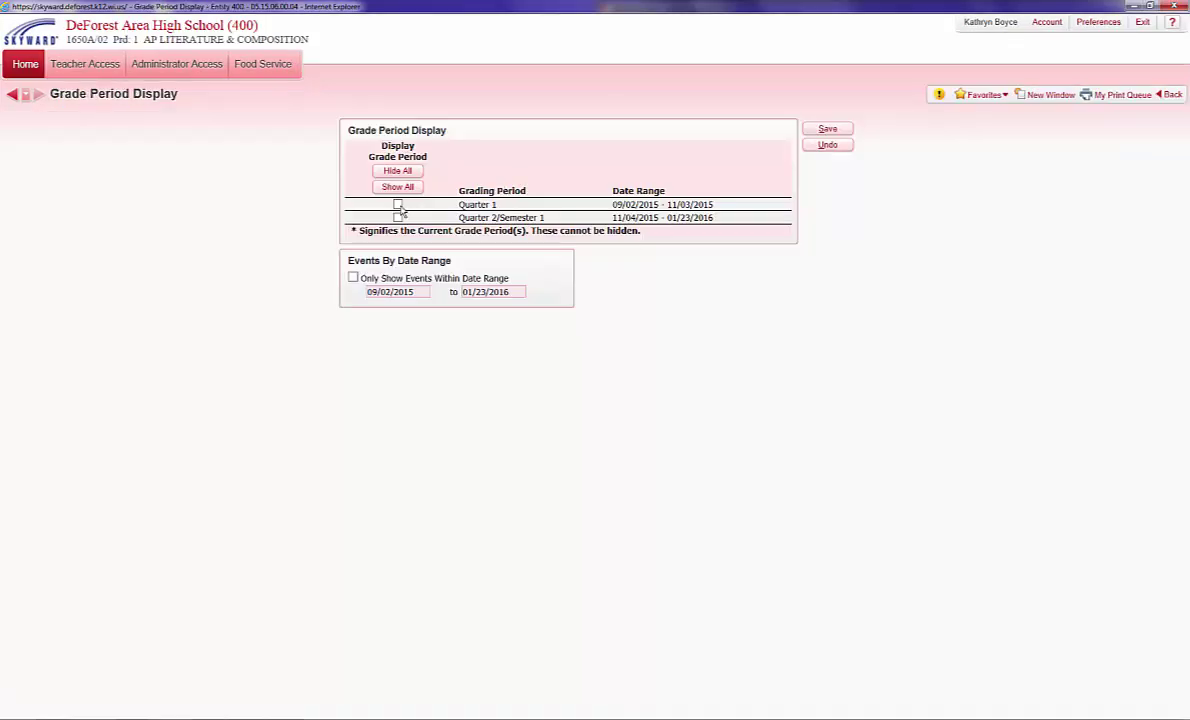
{"action": "left_click", "coordinate": [397, 205]}
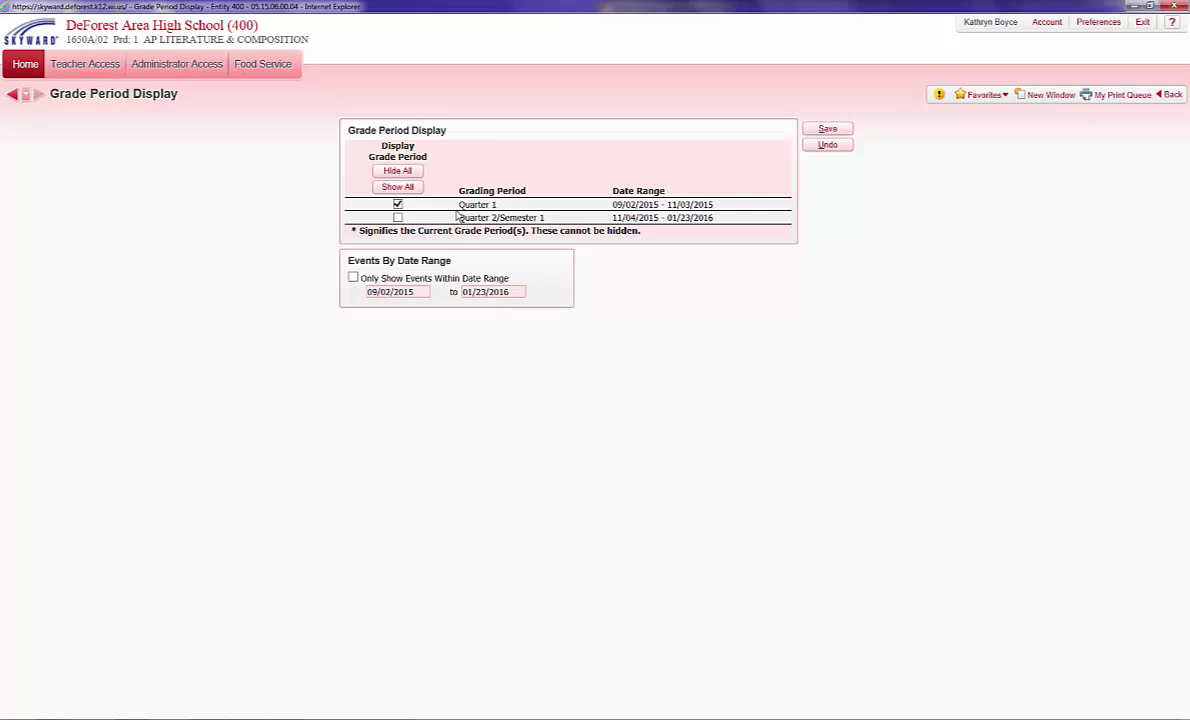
{"action": "left_click", "coordinate": [836, 132]}
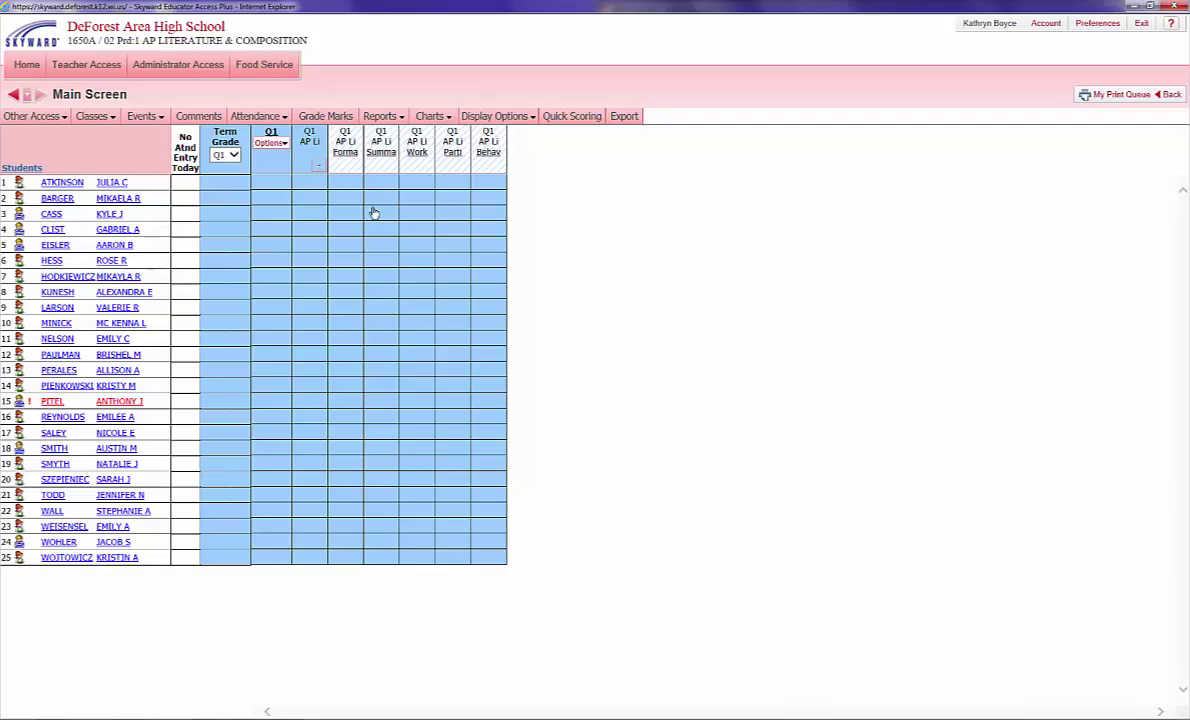
Start a new event for AP Literature & Composition with the Formative skill and the description "The Little Red Pony Exam".
{"action": "left_click", "coordinate": [22, 118]}
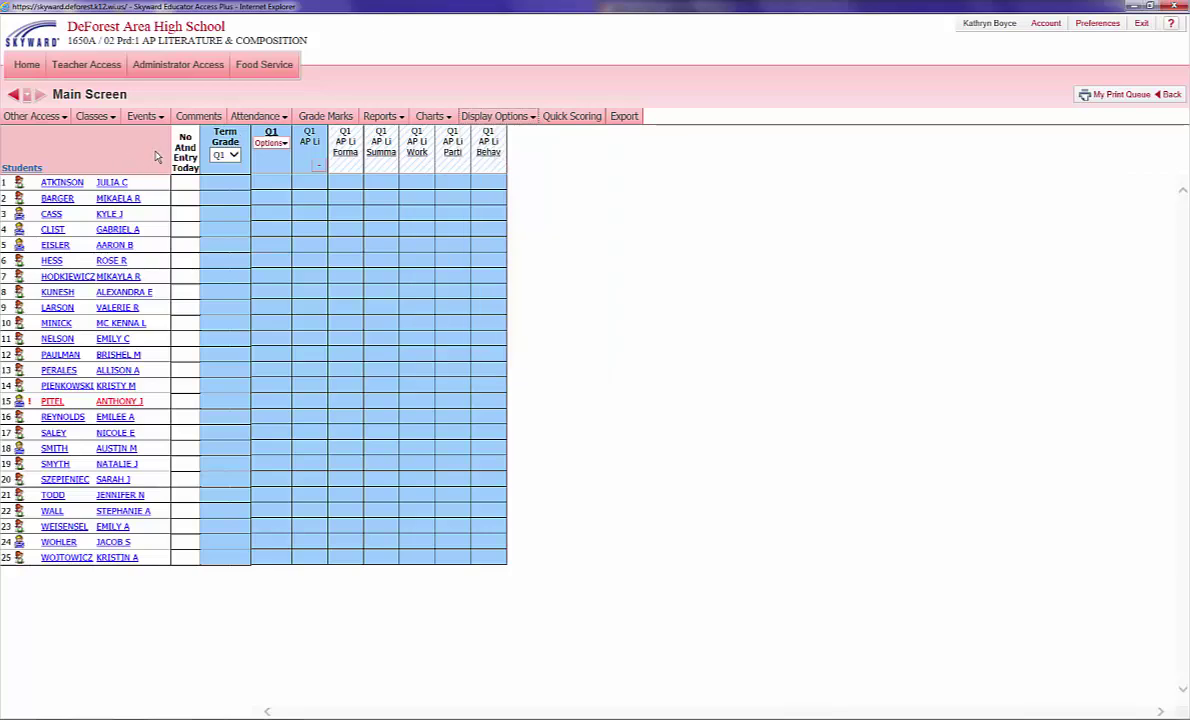
{"action": "mouse_move", "coordinate": [146, 119]}
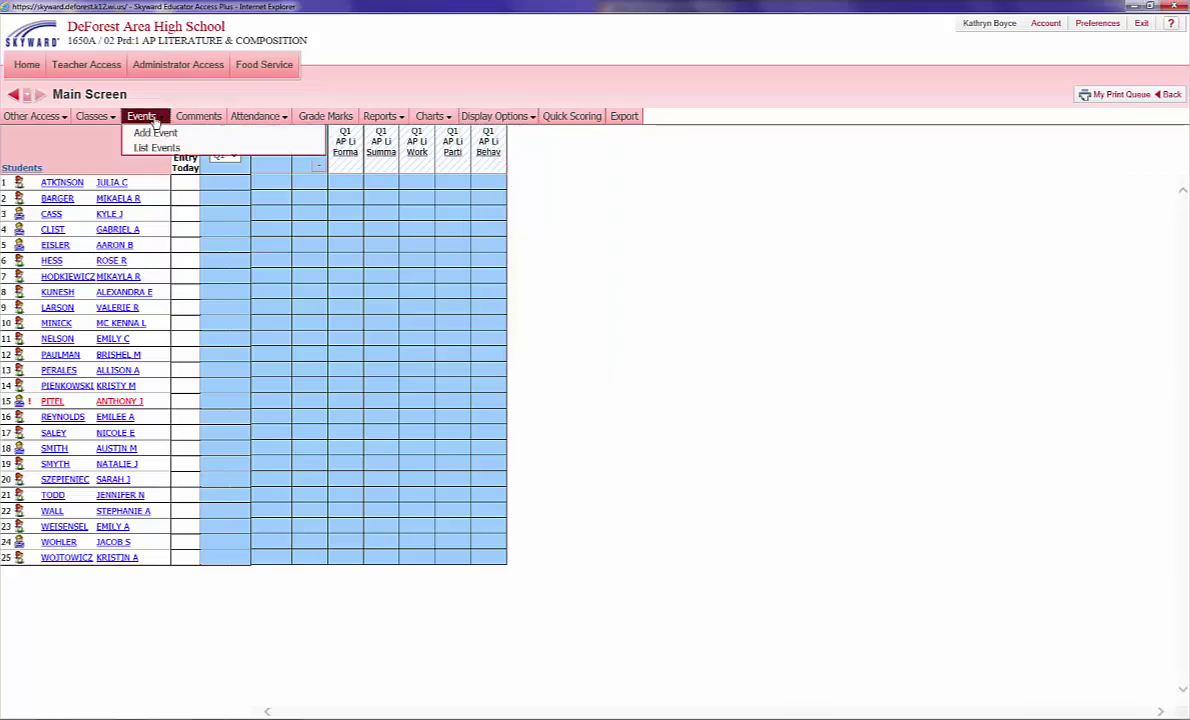
{"action": "left_click", "coordinate": [155, 133]}
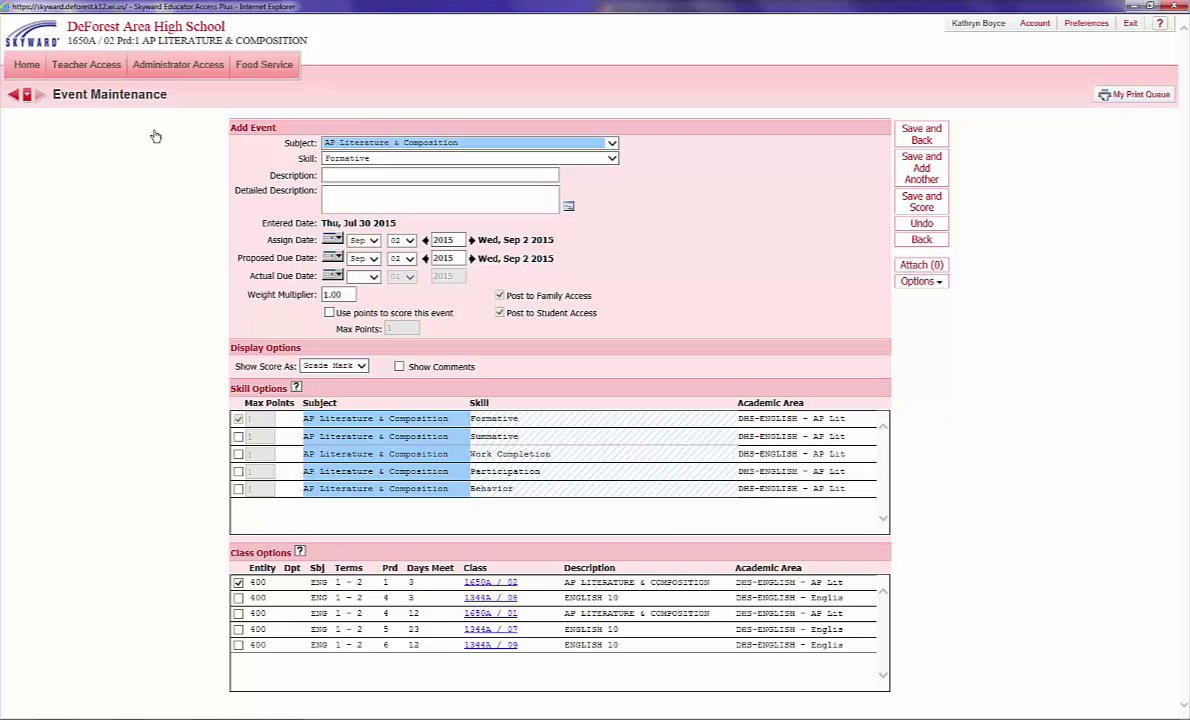
{"action": "left_click", "coordinate": [347, 146]}
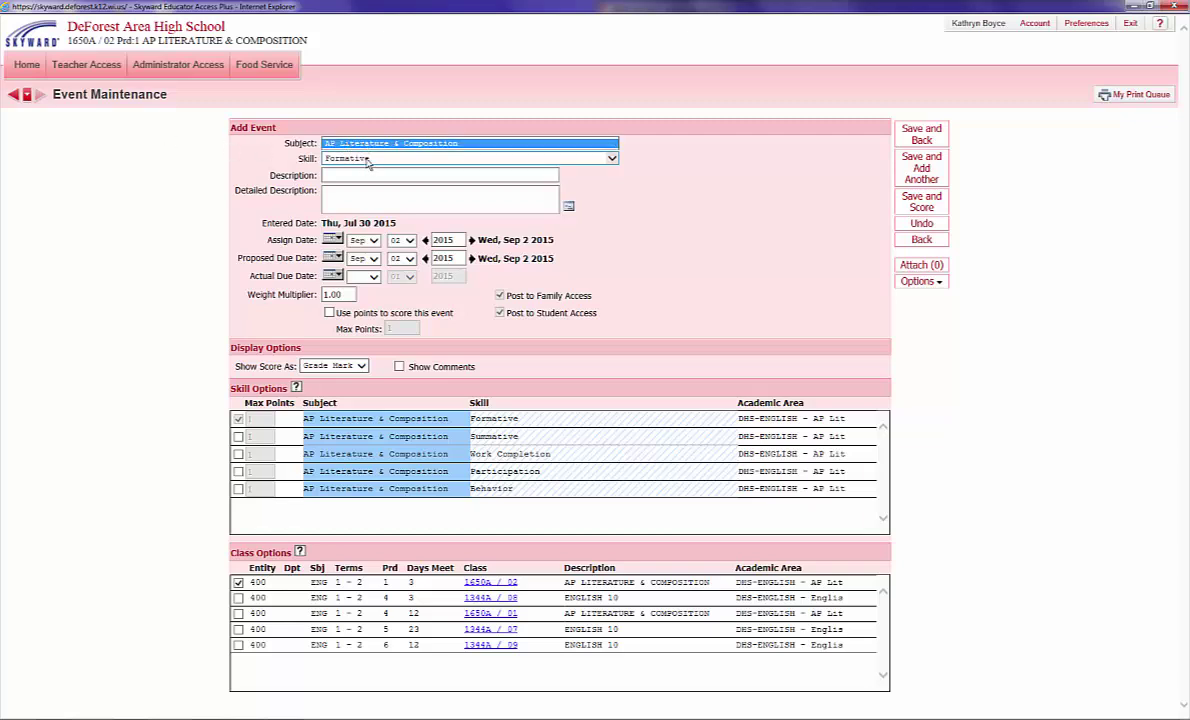
{"action": "left_click", "coordinate": [368, 160]}
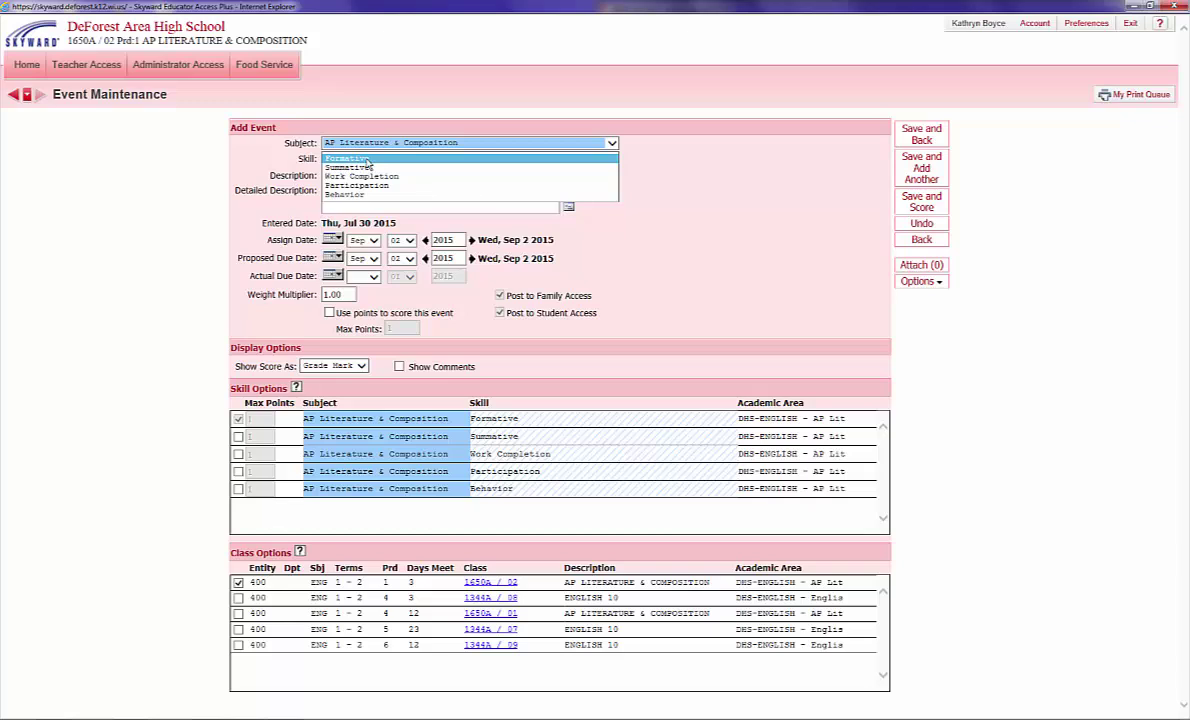
{"action": "left_click", "coordinate": [362, 159]}
{"action": "left_click", "coordinate": [351, 176]}
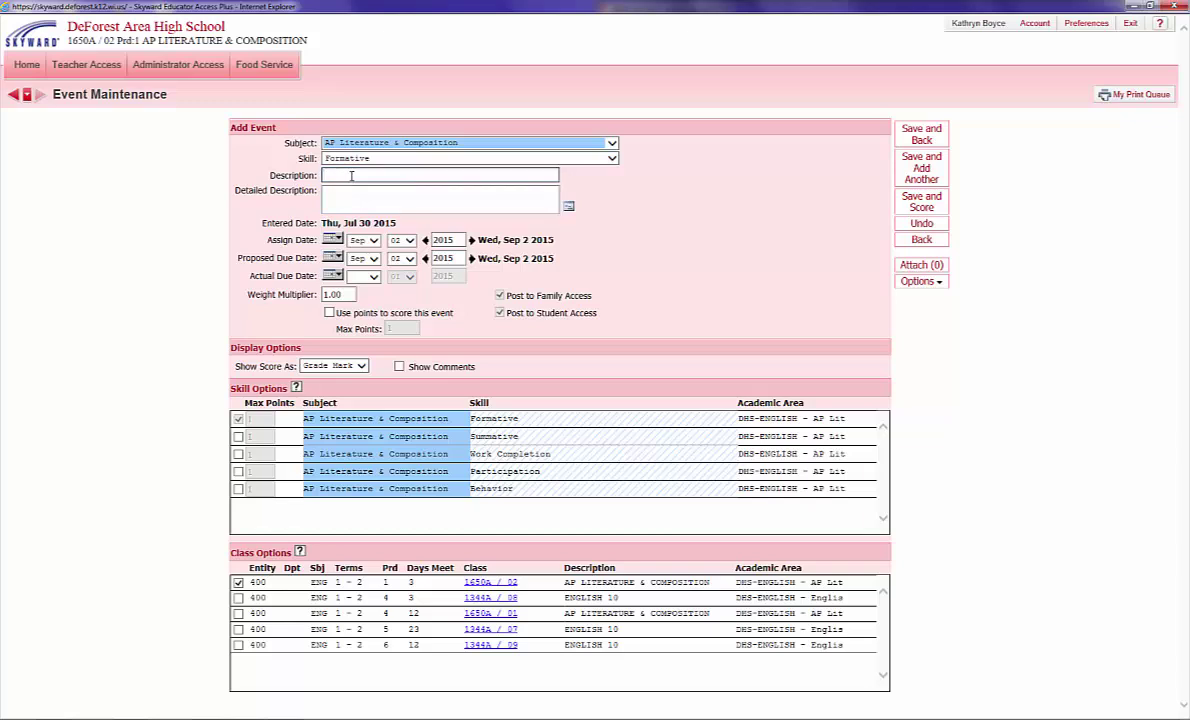
{"action": "type", "text": "The Little Red P"}
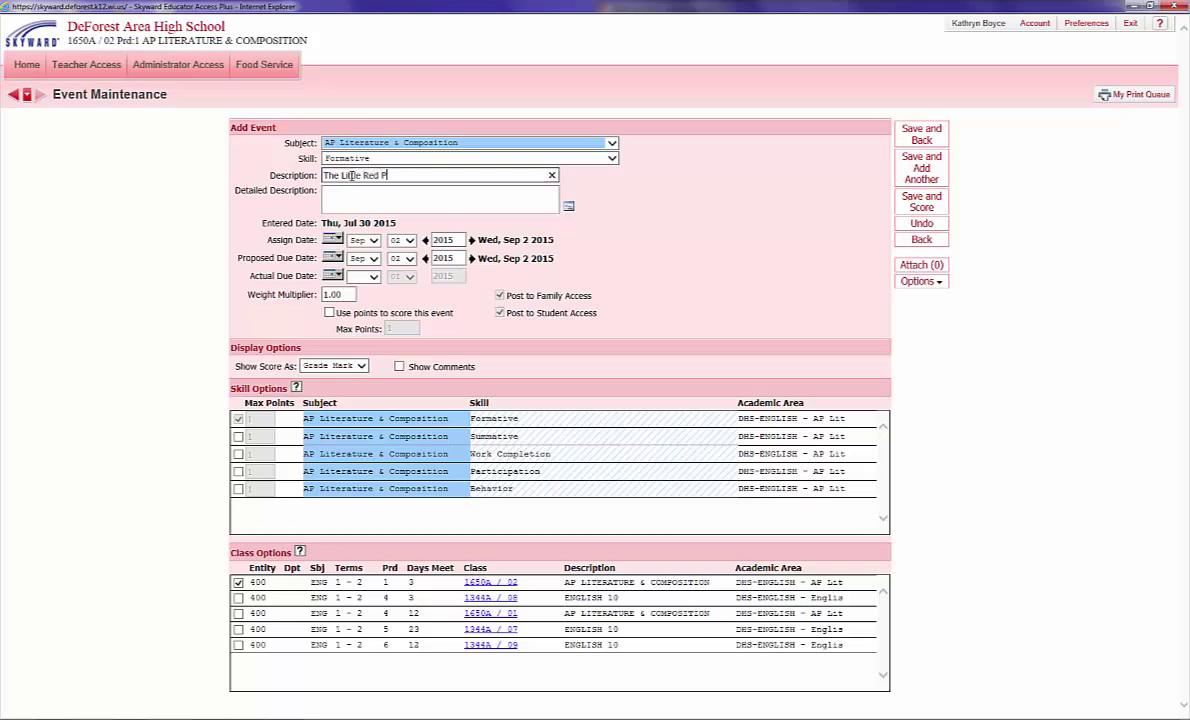
{"action": "type", "text": "ony Exam"}
{"action": "left_click", "coordinate": [329, 313]}
{"action": "left_click", "coordinate": [397, 328]}
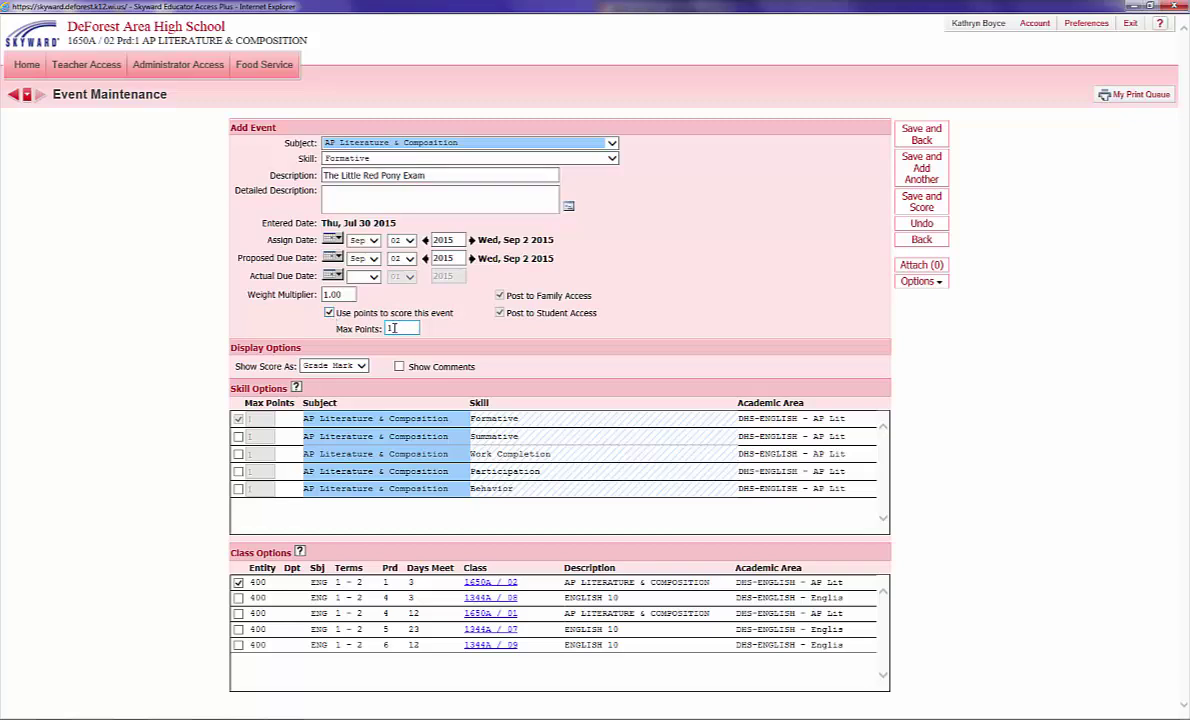
{"action": "left_click", "coordinate": [330, 313]}
Save the event and give the first five students in its grade entry list an A.
{"action": "left_click", "coordinate": [912, 134]}
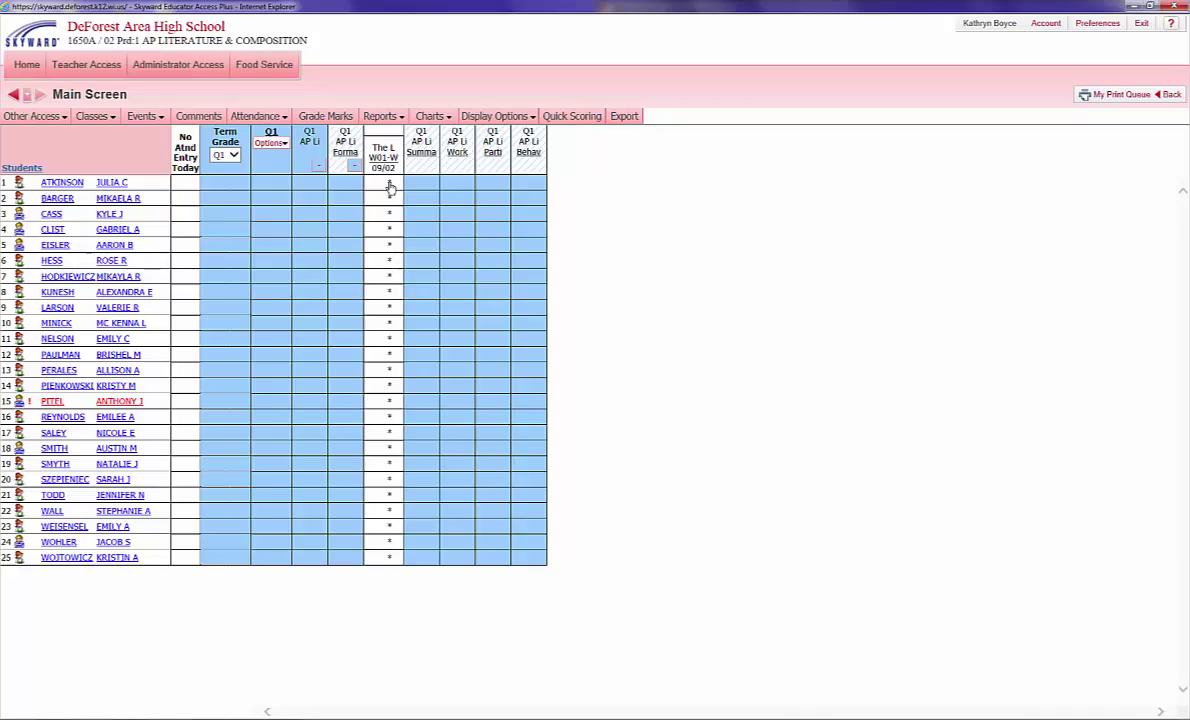
{"action": "left_click", "coordinate": [390, 188]}
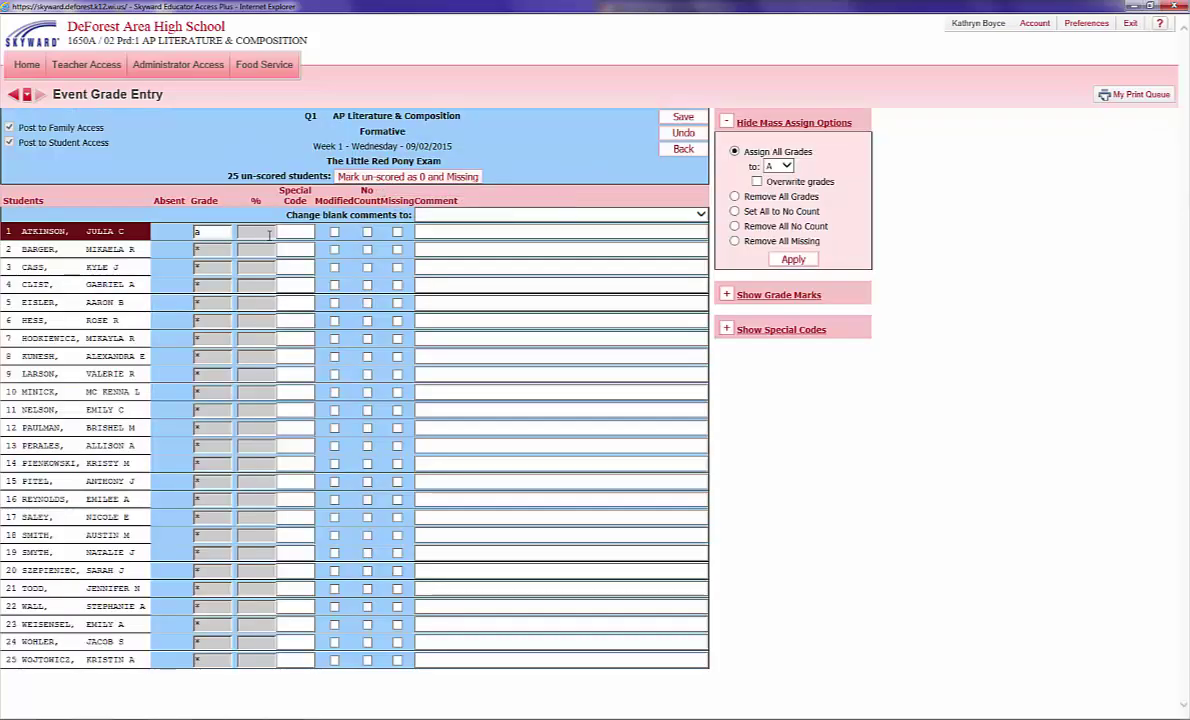
{"action": "type", "text": "a"}
{"action": "key", "text": "Return"}
{"action": "type", "text": "a"}
{"action": "key", "text": "Return"}
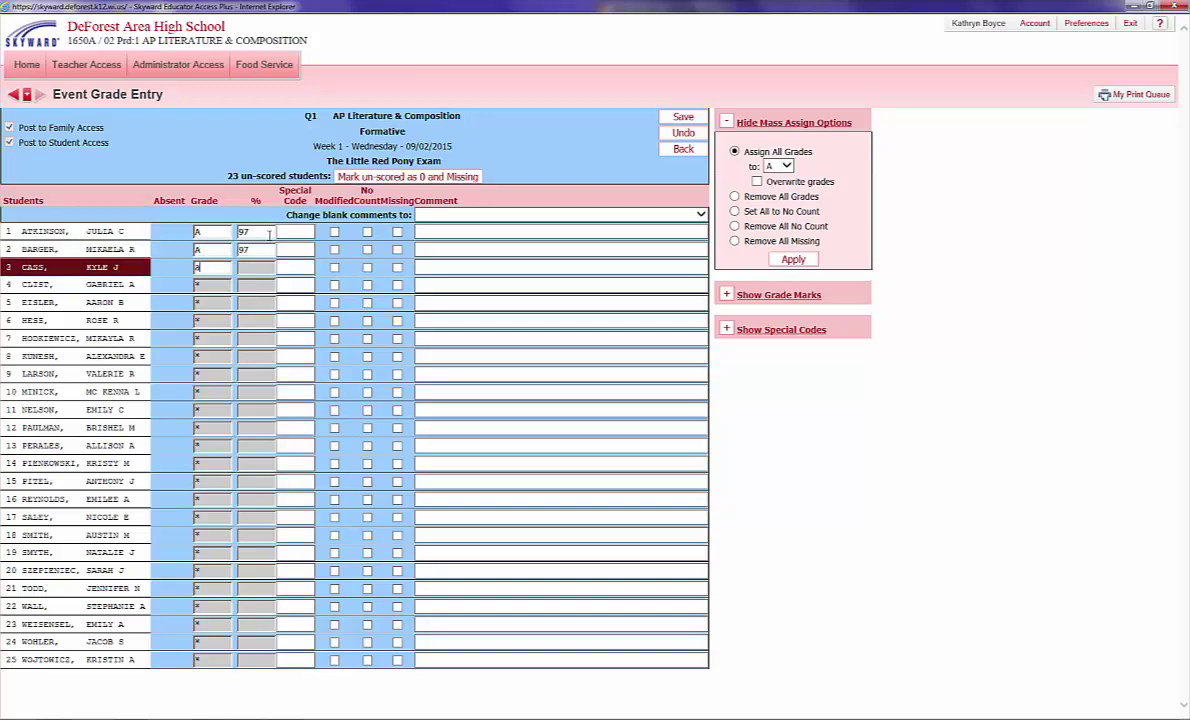
{"action": "type", "text": "a"}
{"action": "key", "text": "Return"}
{"action": "type", "text": "a"}
{"action": "key", "text": "Return"}
{"action": "type", "text": "a"}
{"action": "key", "text": "Return"}
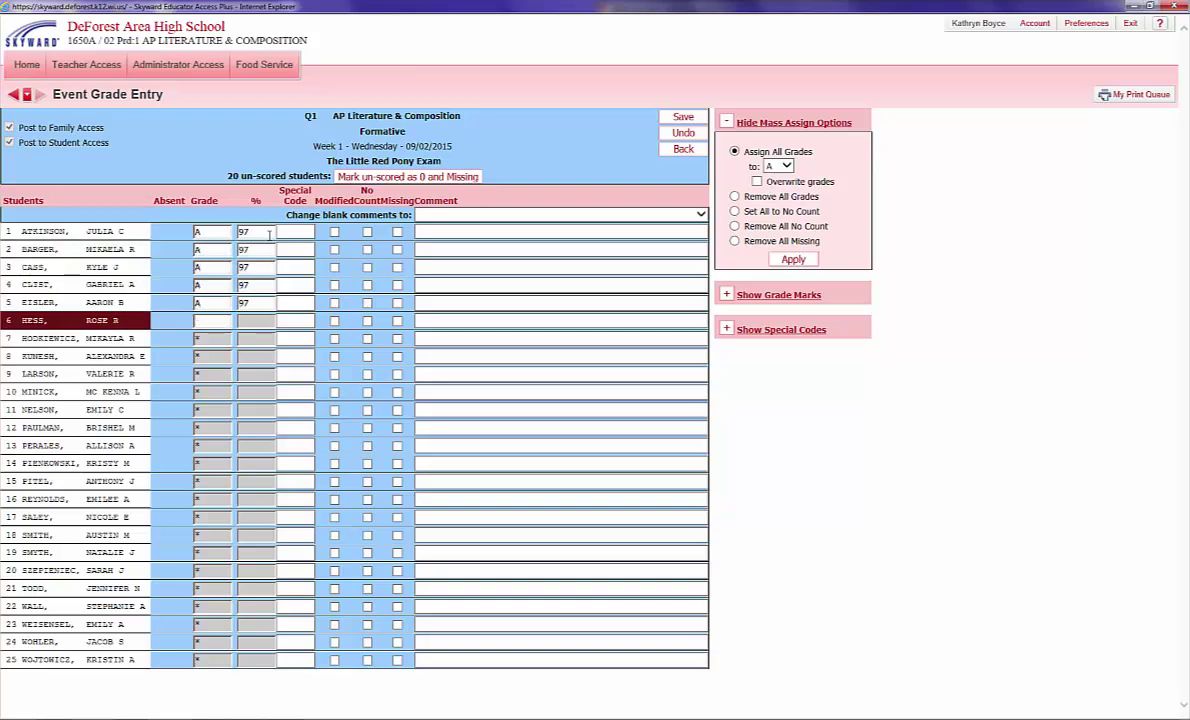
Enter the grade AB for students 6 through 8.
{"action": "type", "text": "ab"}
{"action": "key", "text": "Return"}
{"action": "type", "text": "ab"}
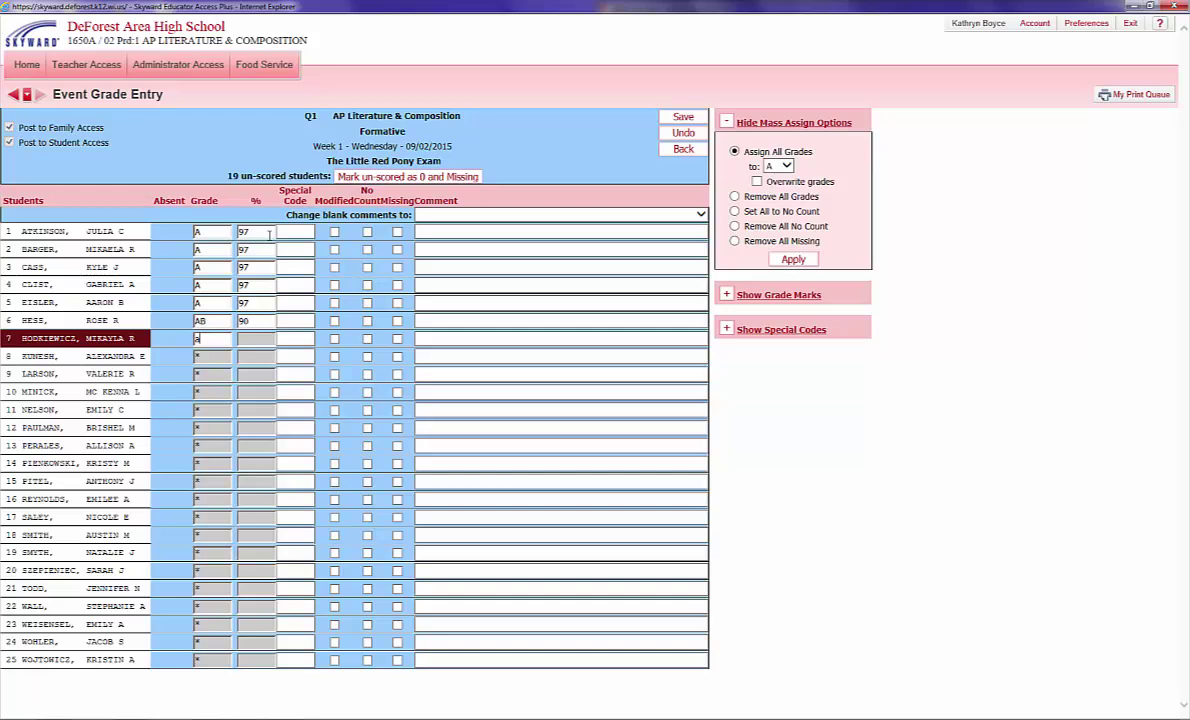
{"action": "key", "text": "Return"}
{"action": "type", "text": "ab"}
{"action": "key", "text": "Return"}
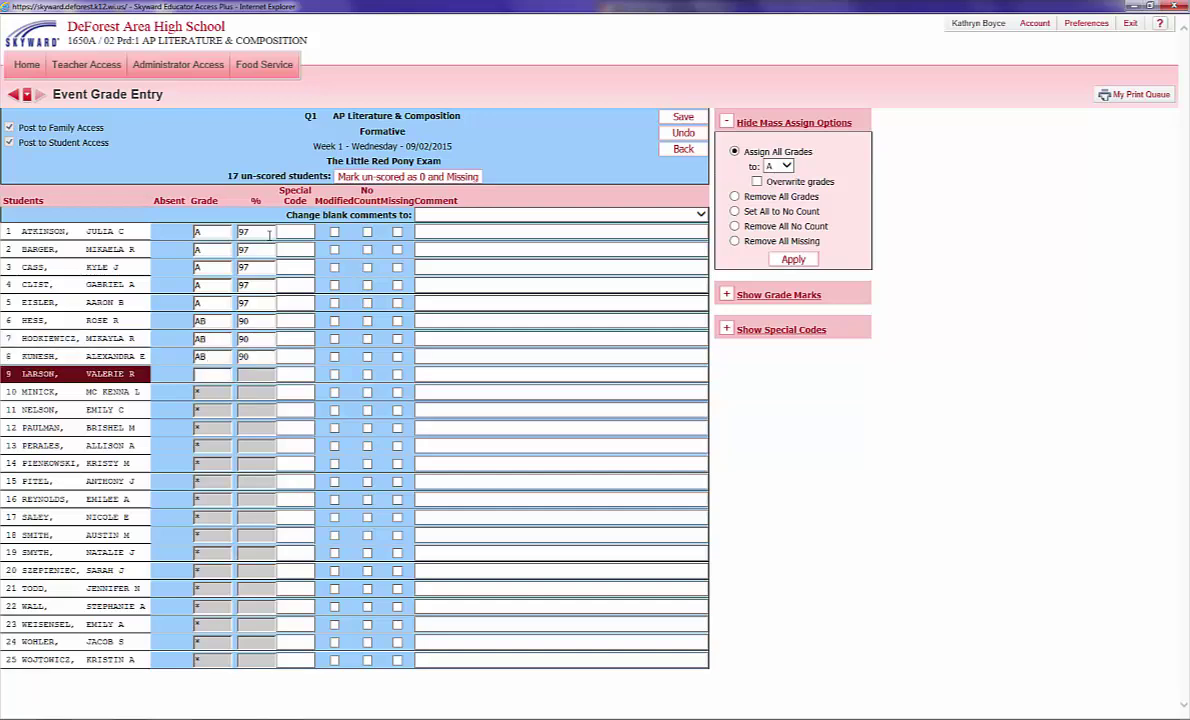
Enter the grades B, BC, C, CD, D and F for students 9 through 14, in that order.
{"action": "key", "text": "Return"}
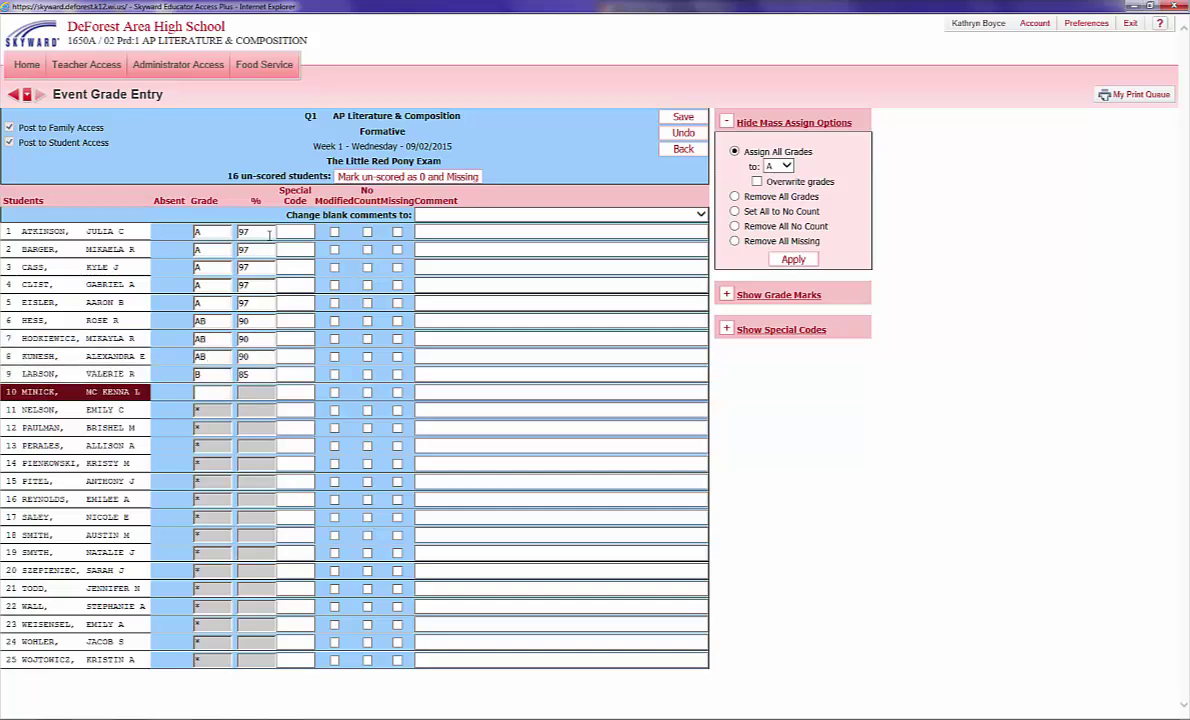
{"action": "type", "text": "bc"}
{"action": "key", "text": "Return"}
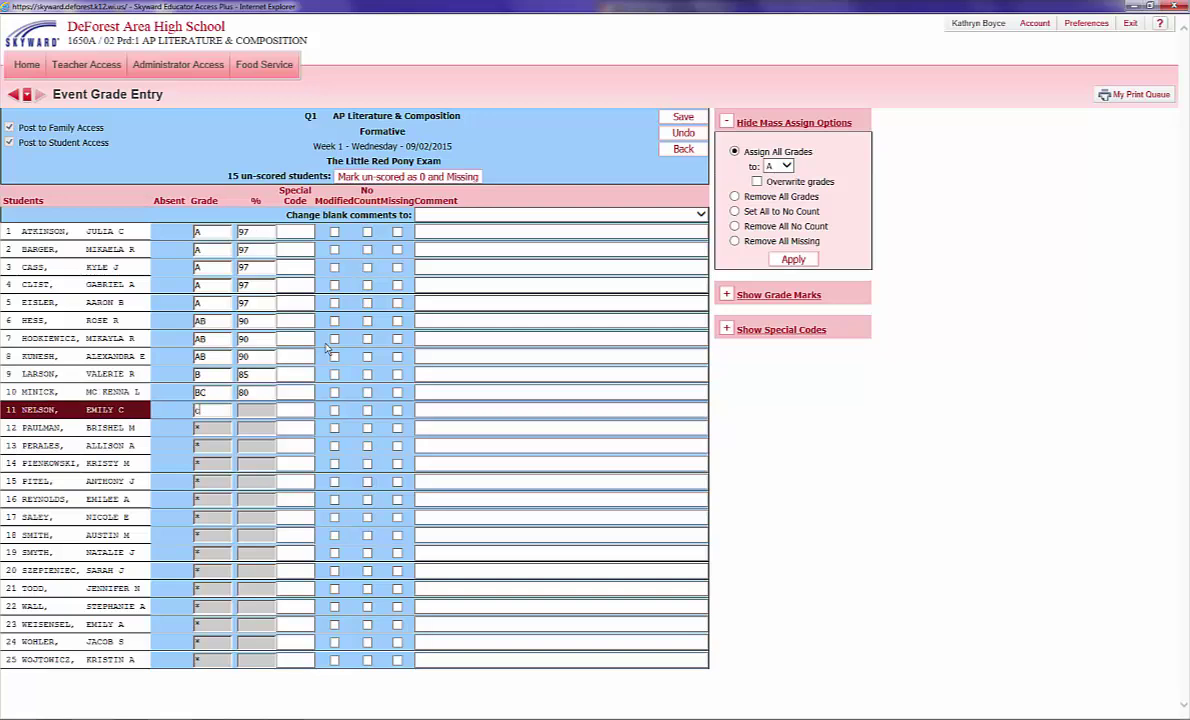
{"action": "key", "text": "Return"}
{"action": "key", "text": "Return"}
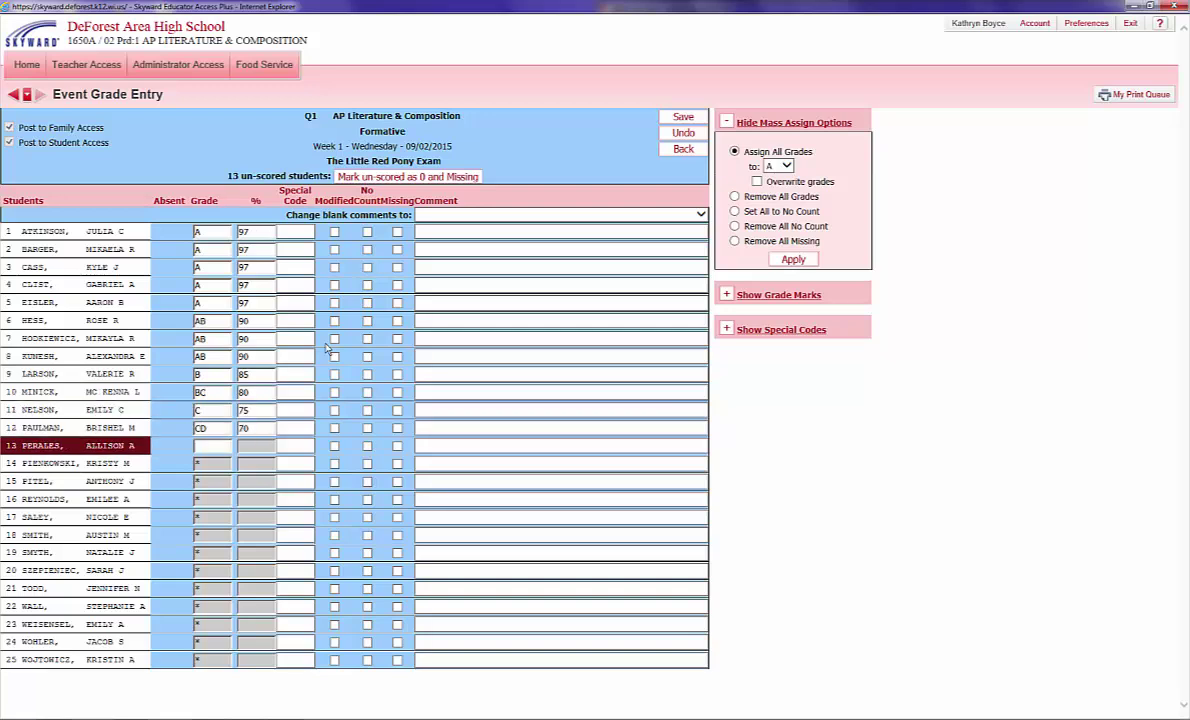
{"action": "type", "text": "d"}
{"action": "key", "text": "Return"}
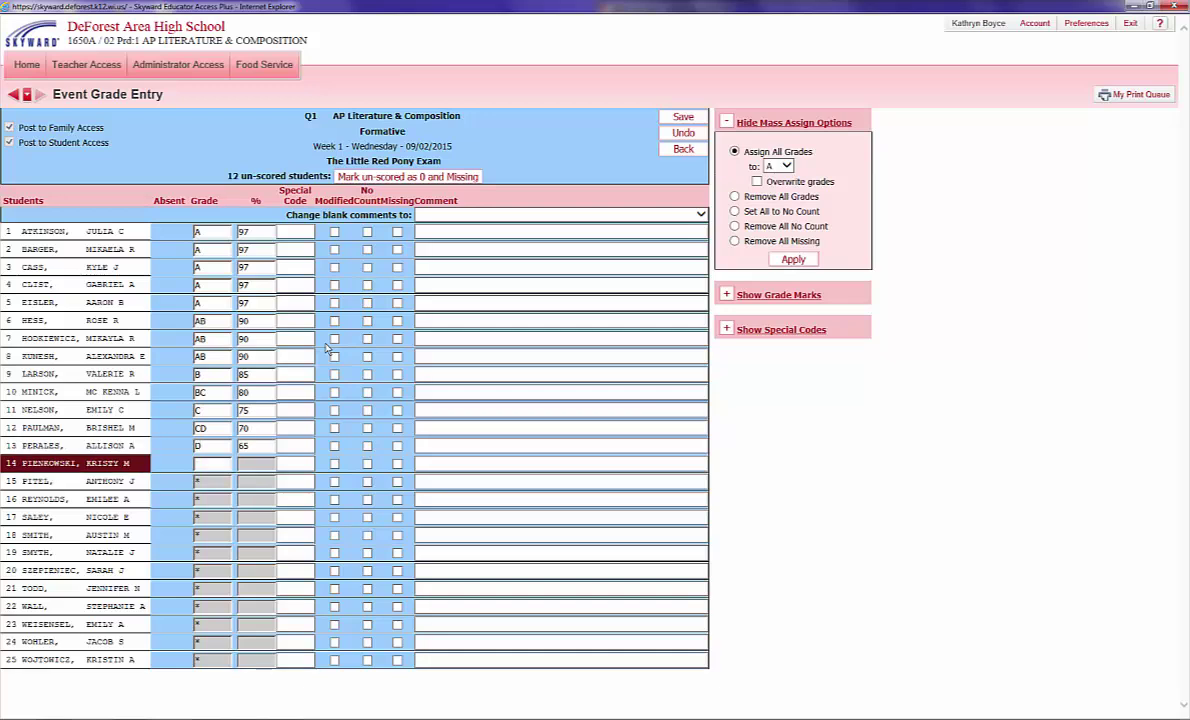
{"action": "key", "text": "Return"}
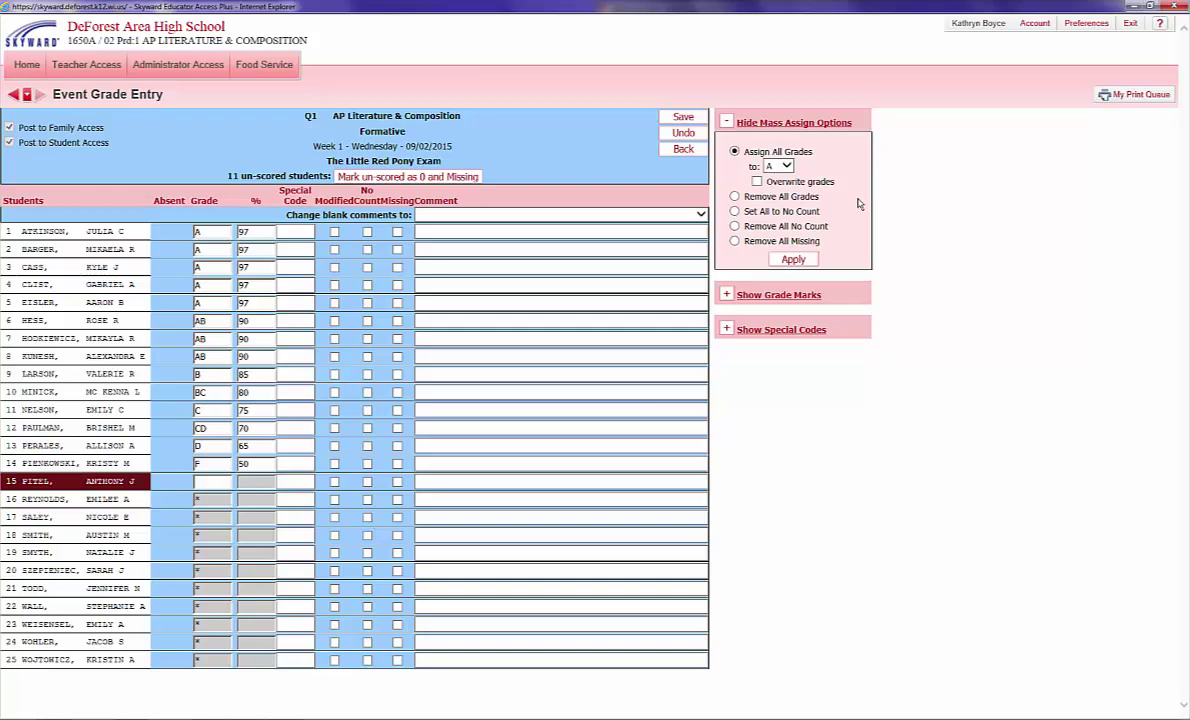
Mass assign the grade B to all students in the event, overwriting the existing grades.
{"action": "left_click", "coordinate": [780, 166]}
{"action": "left_click", "coordinate": [775, 187]}
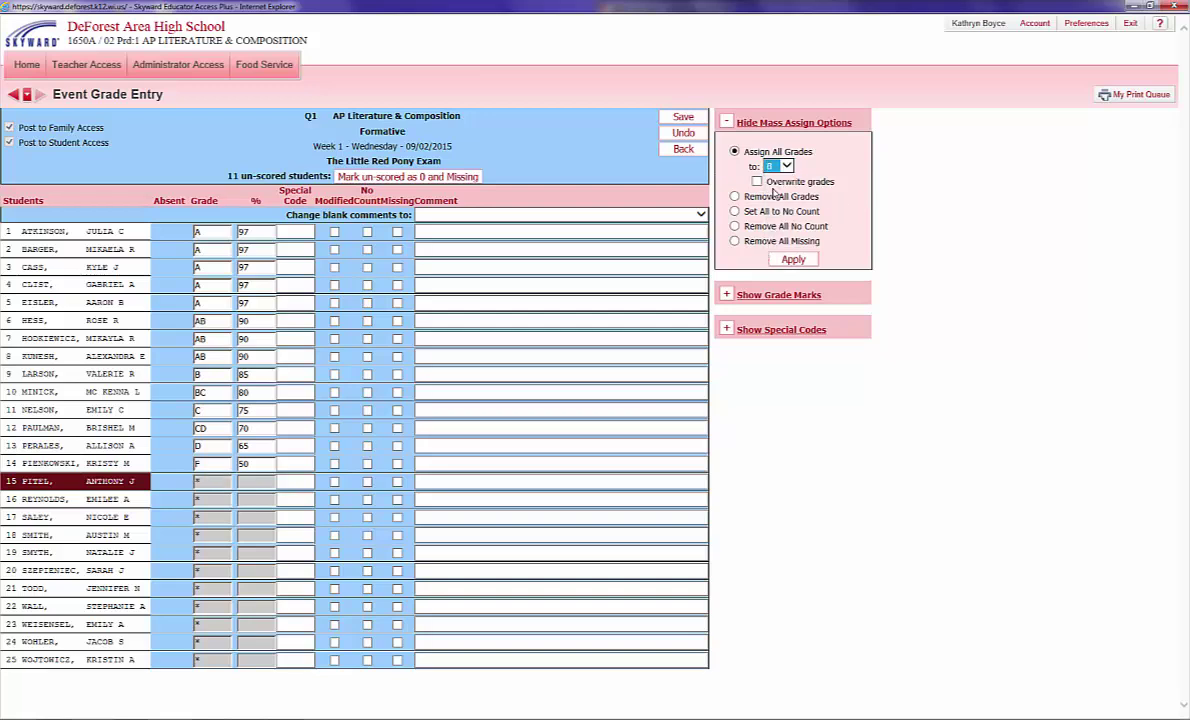
{"action": "left_click", "coordinate": [757, 181]}
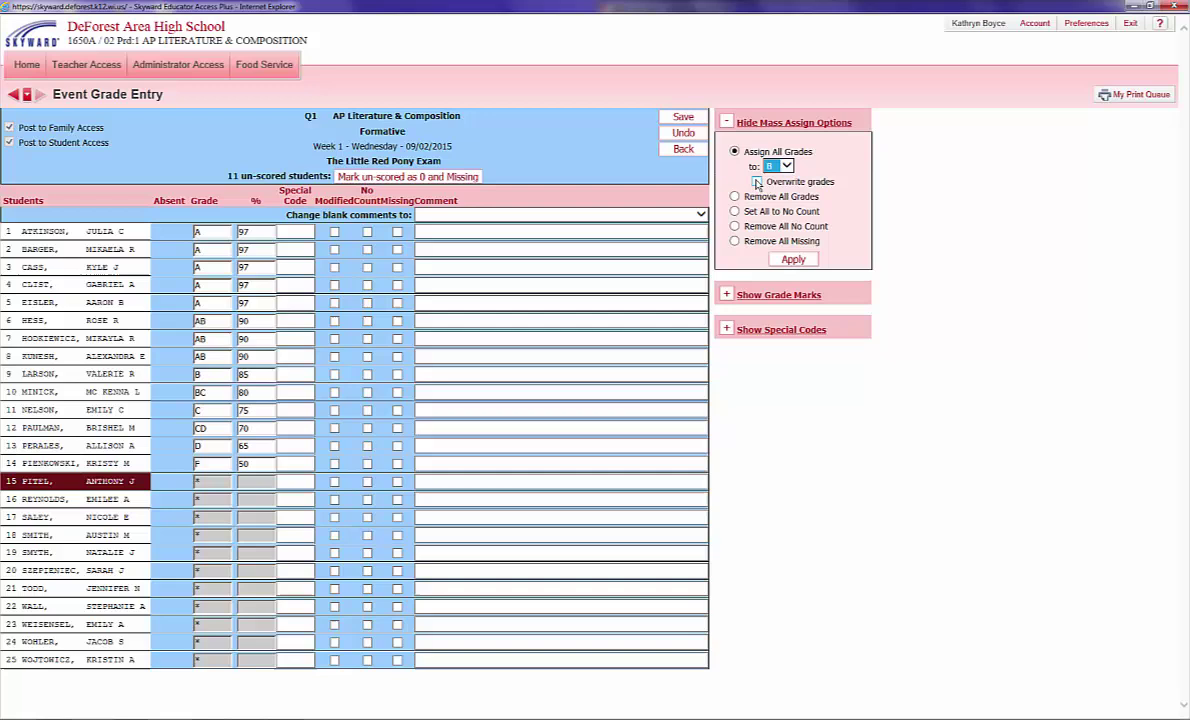
{"action": "left_click", "coordinate": [794, 260]}
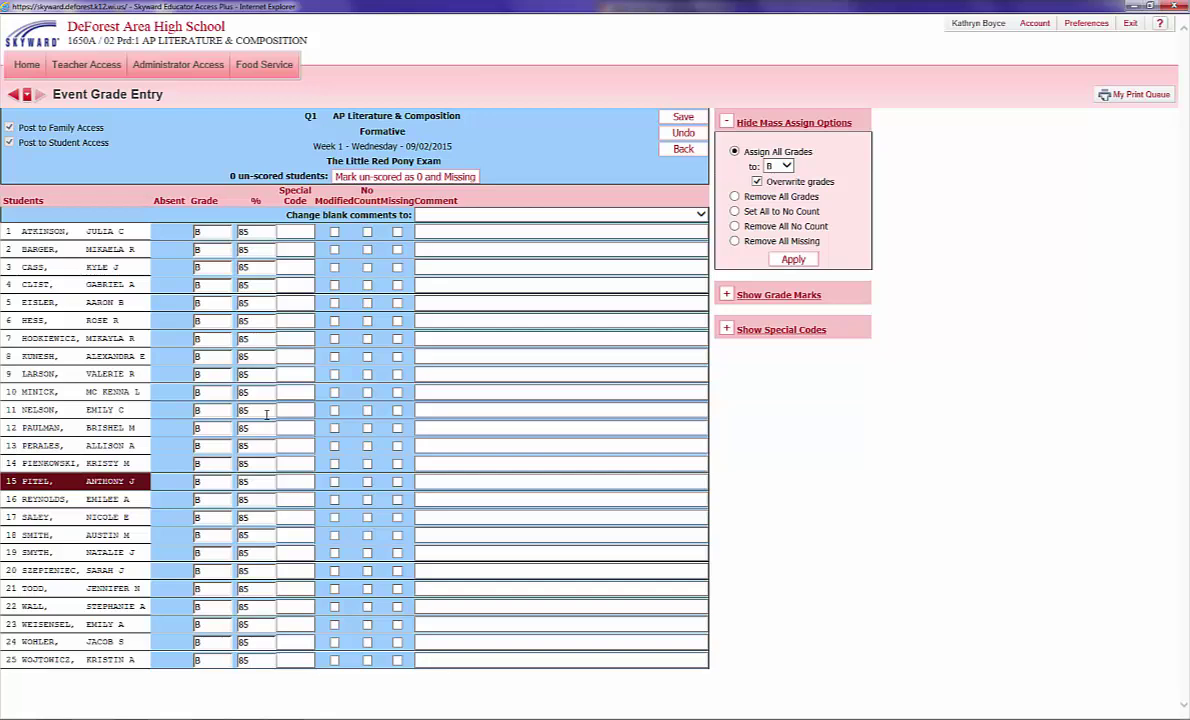
Change the grades of students 10, 15 and 19 to A, D and F respectively.
{"action": "left_click", "coordinate": [173, 391]}
{"action": "type", "text": "A"}
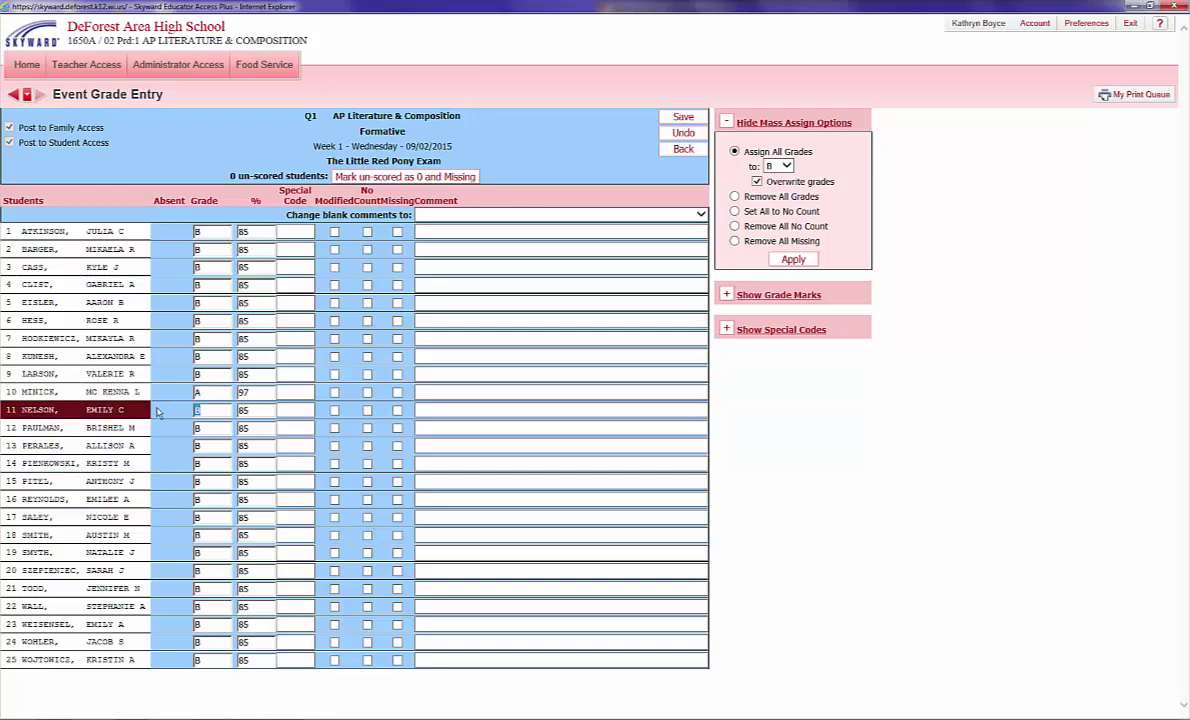
{"action": "left_click", "coordinate": [173, 489]}
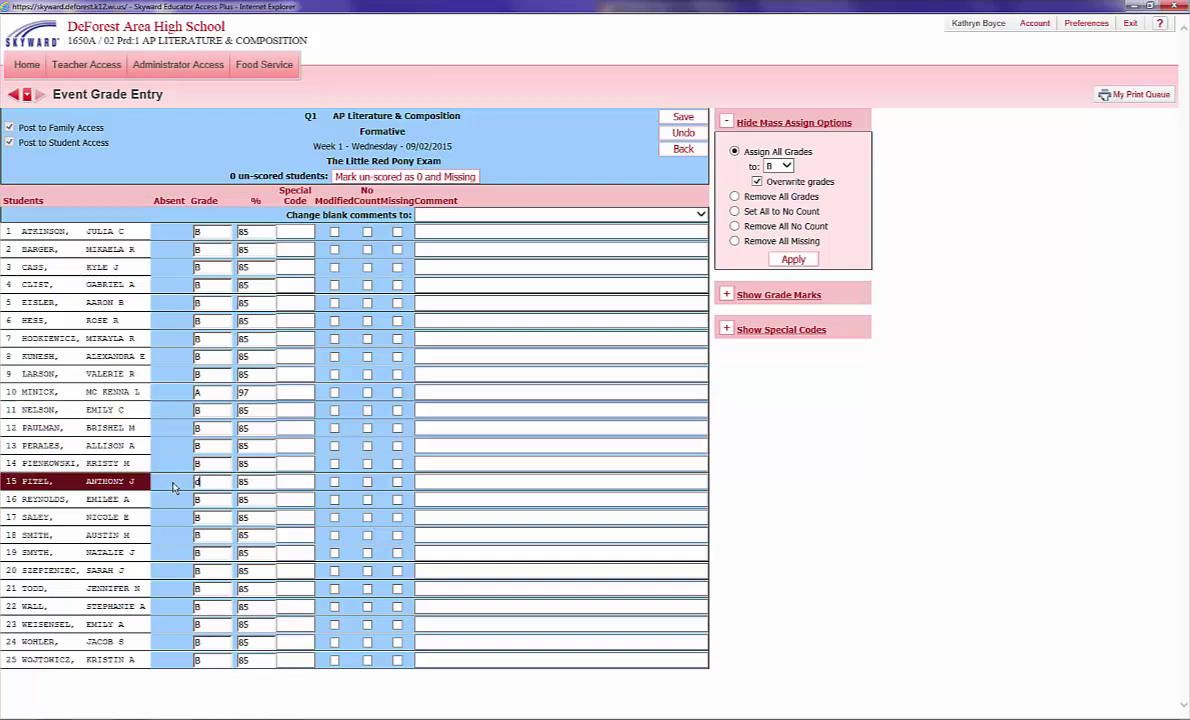
{"action": "type", "text": "D"}
{"action": "left_click", "coordinate": [176, 553]}
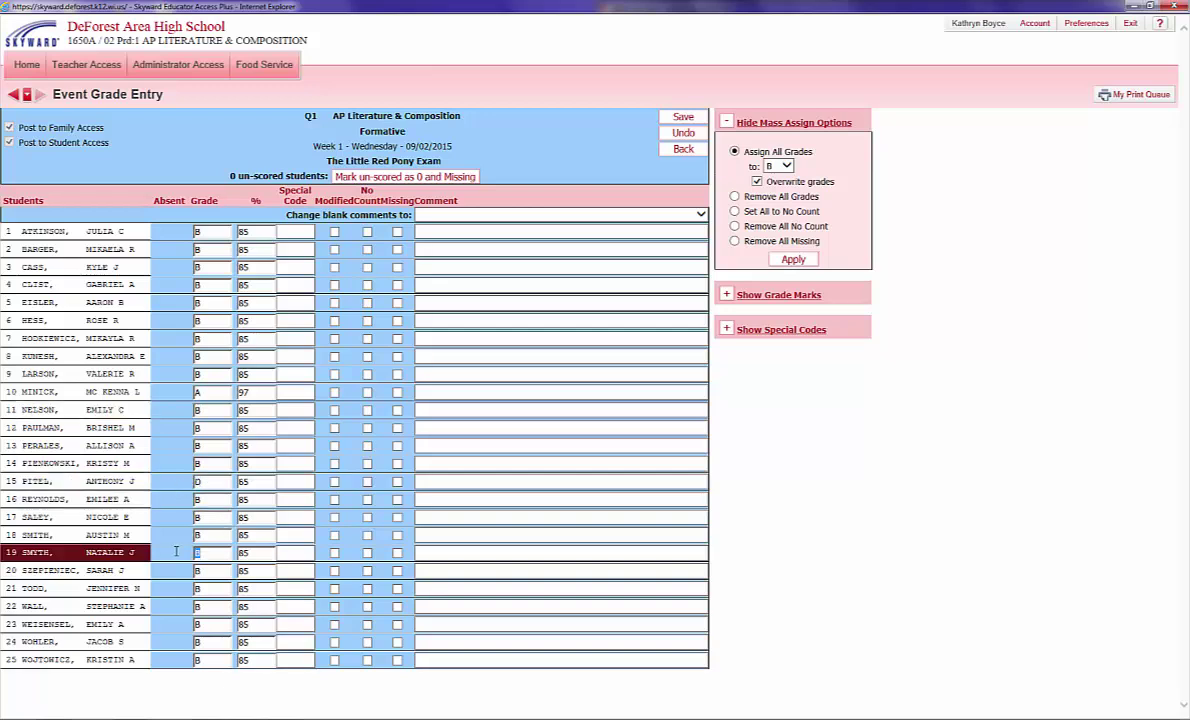
{"action": "type", "text": "F"}
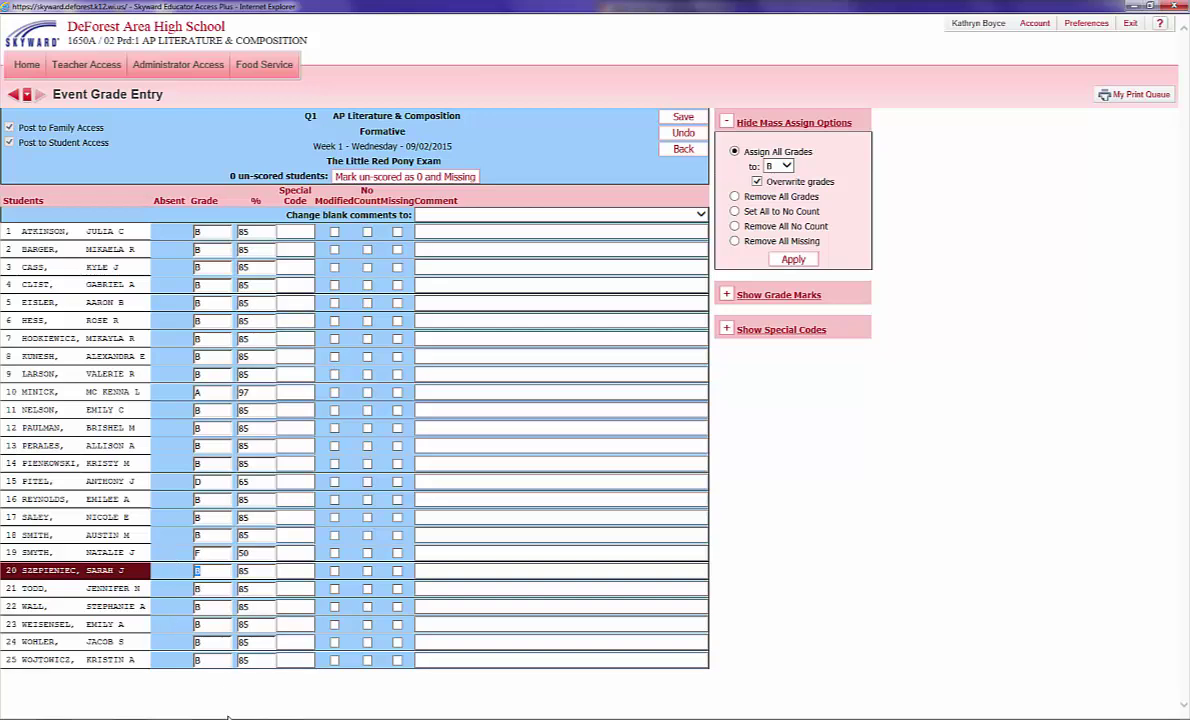
Show the grade marks and special codes lists, and save the event's grades.
{"action": "left_click", "coordinate": [726, 296]}
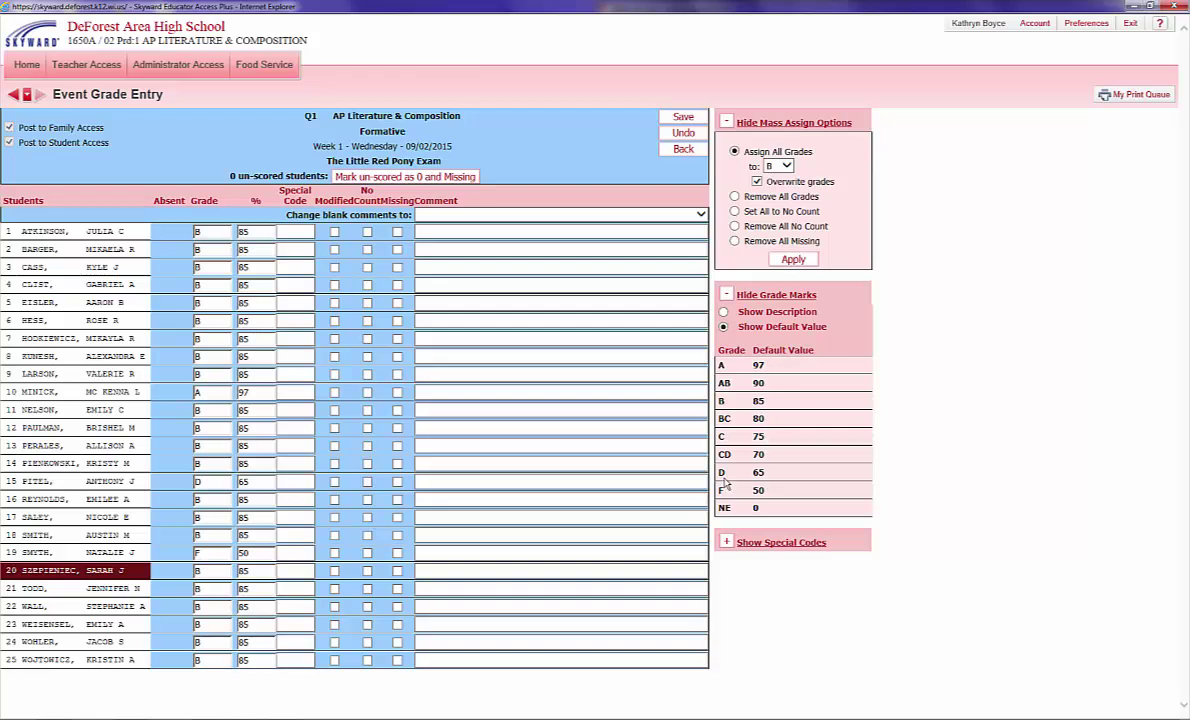
{"action": "left_click", "coordinate": [728, 543]}
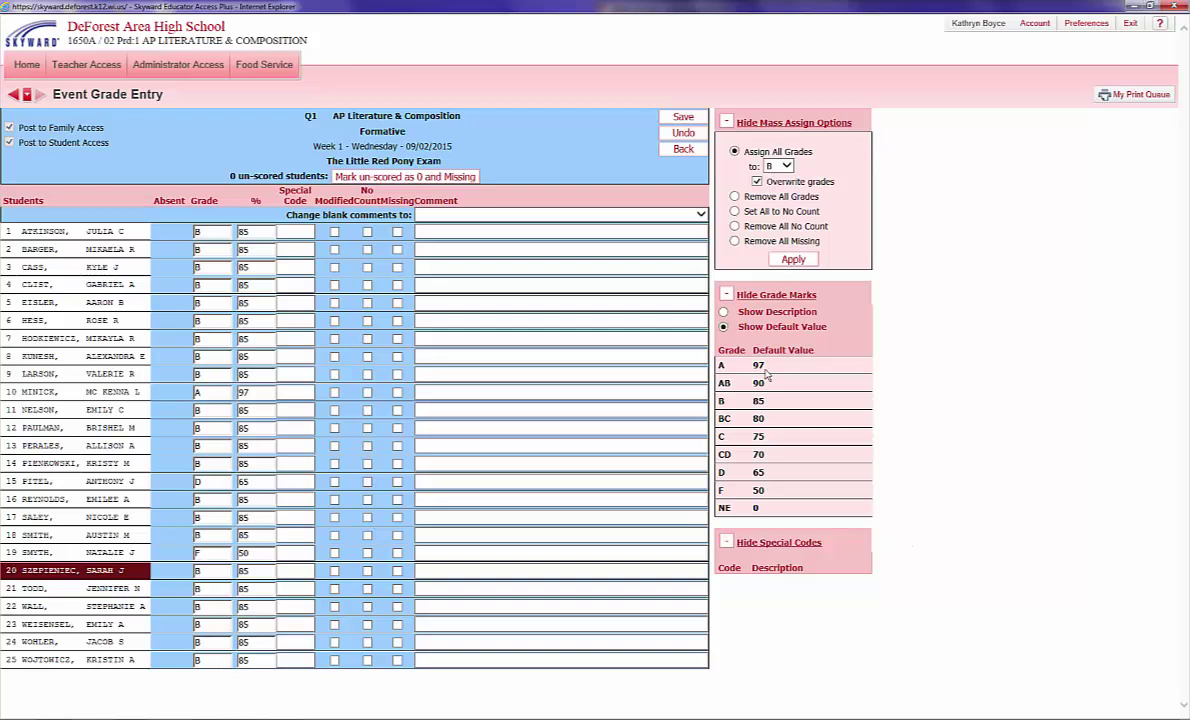
{"action": "left_click", "coordinate": [682, 119]}
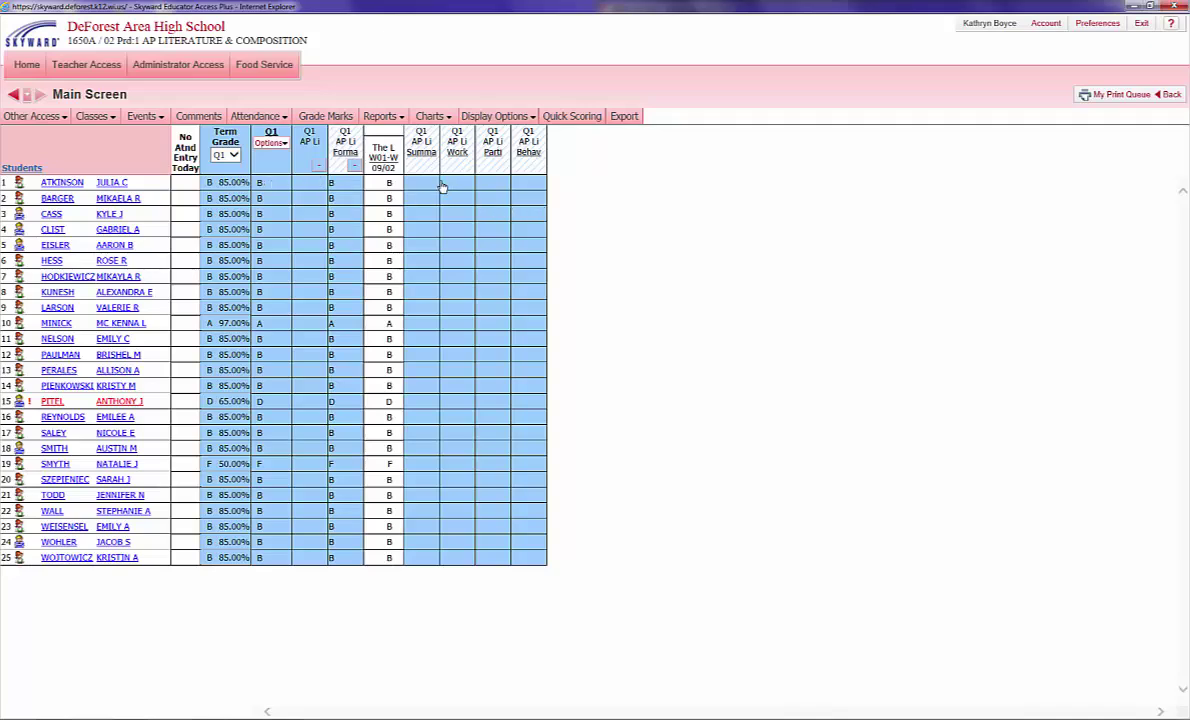
Add a Formative event with the description "A" and save it without scoring.
{"action": "left_click", "coordinate": [158, 147]}
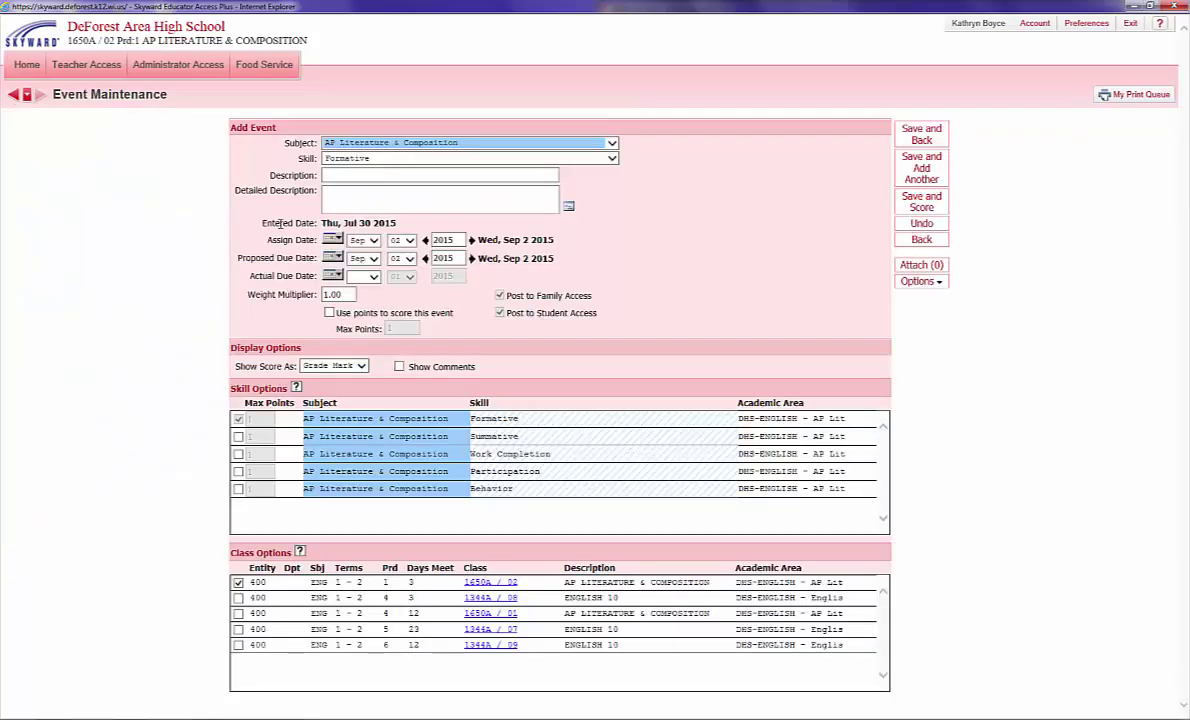
{"action": "left_click", "coordinate": [355, 180]}
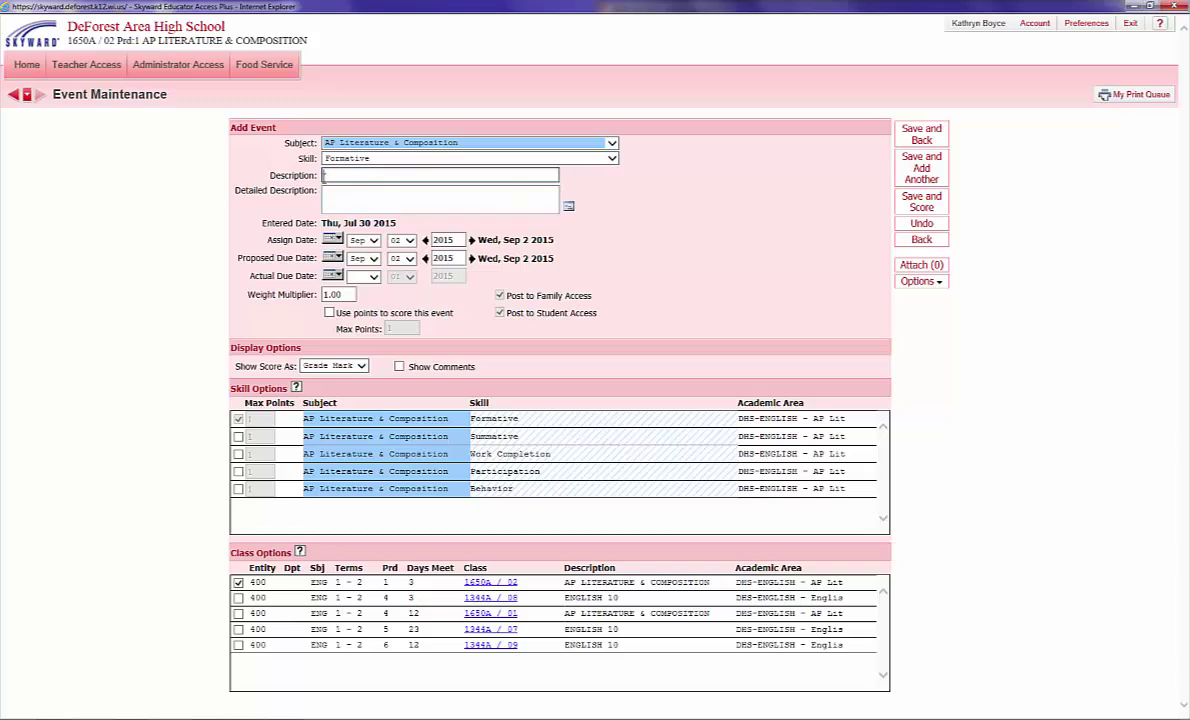
{"action": "type", "text": "A"}
{"action": "left_click", "coordinate": [921, 134]}
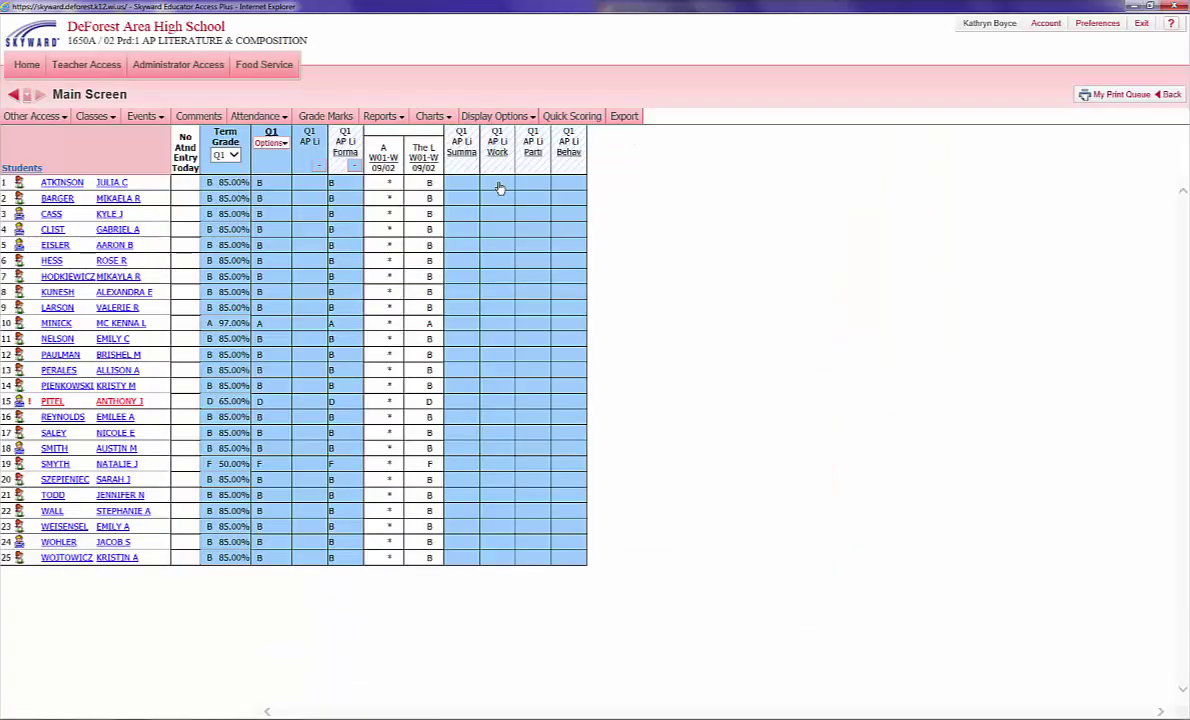
Add an event for the Summative skill with the description "B" and save it without scoring.
{"action": "left_click", "coordinate": [447, 145]}
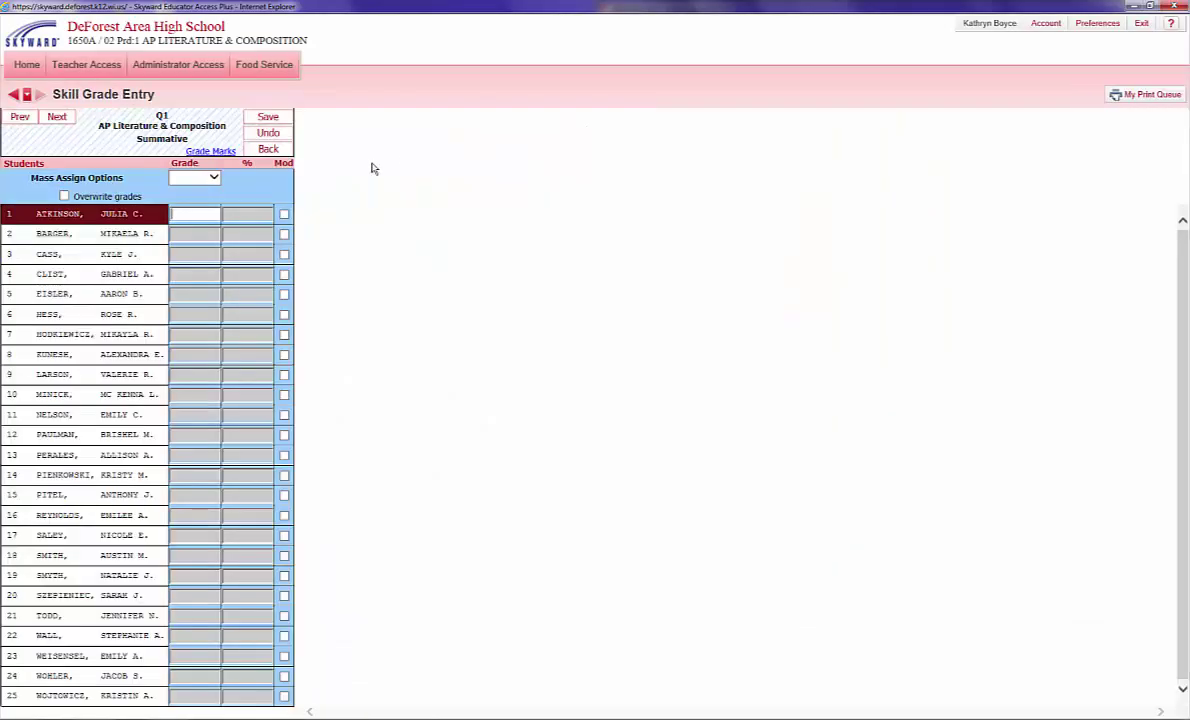
{"action": "left_click", "coordinate": [266, 147]}
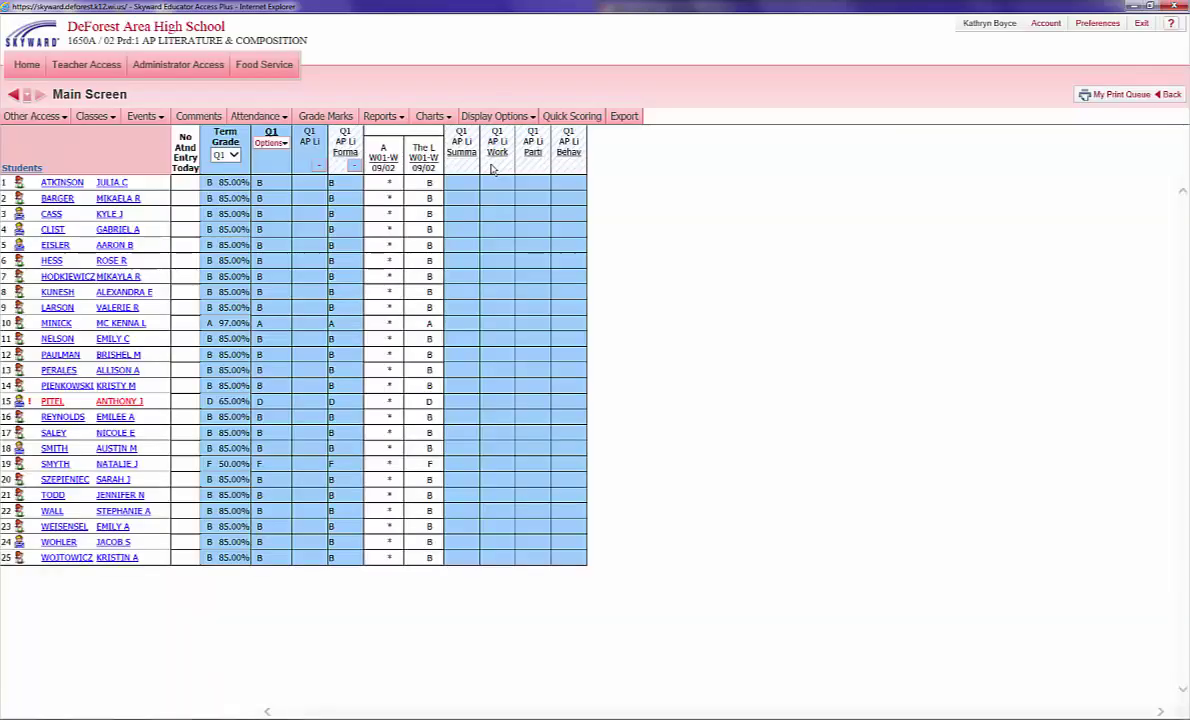
{"action": "left_click", "coordinate": [145, 116]}
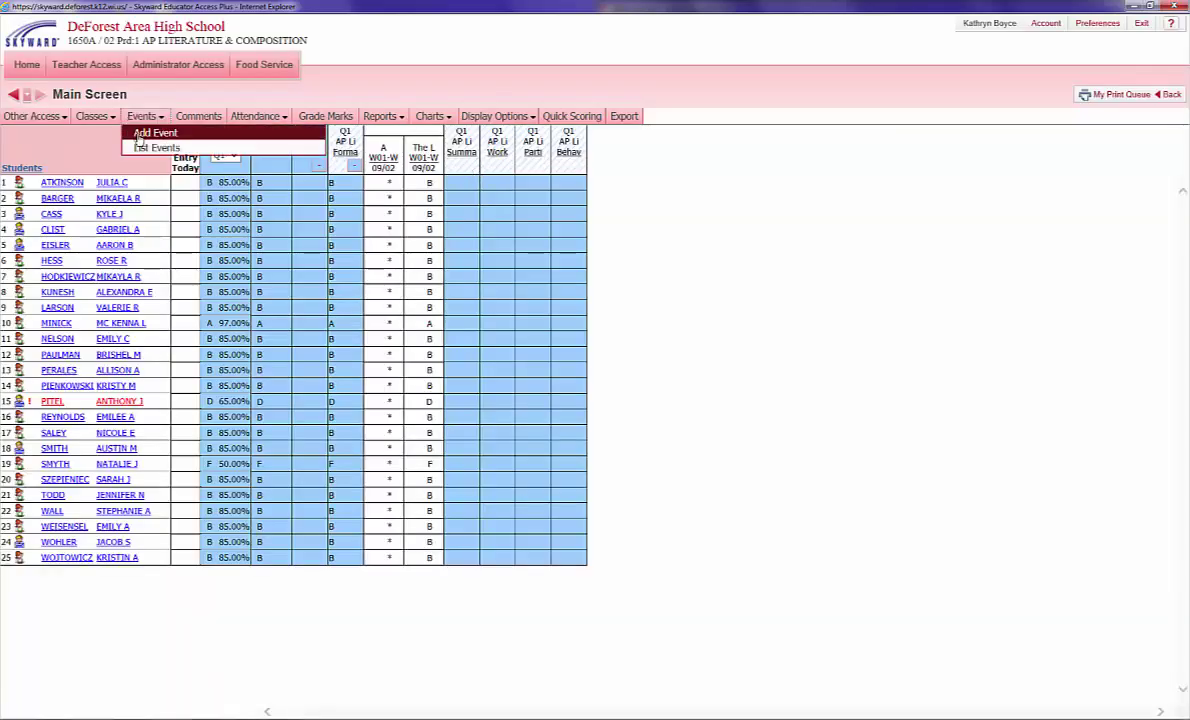
{"action": "left_click", "coordinate": [150, 133]}
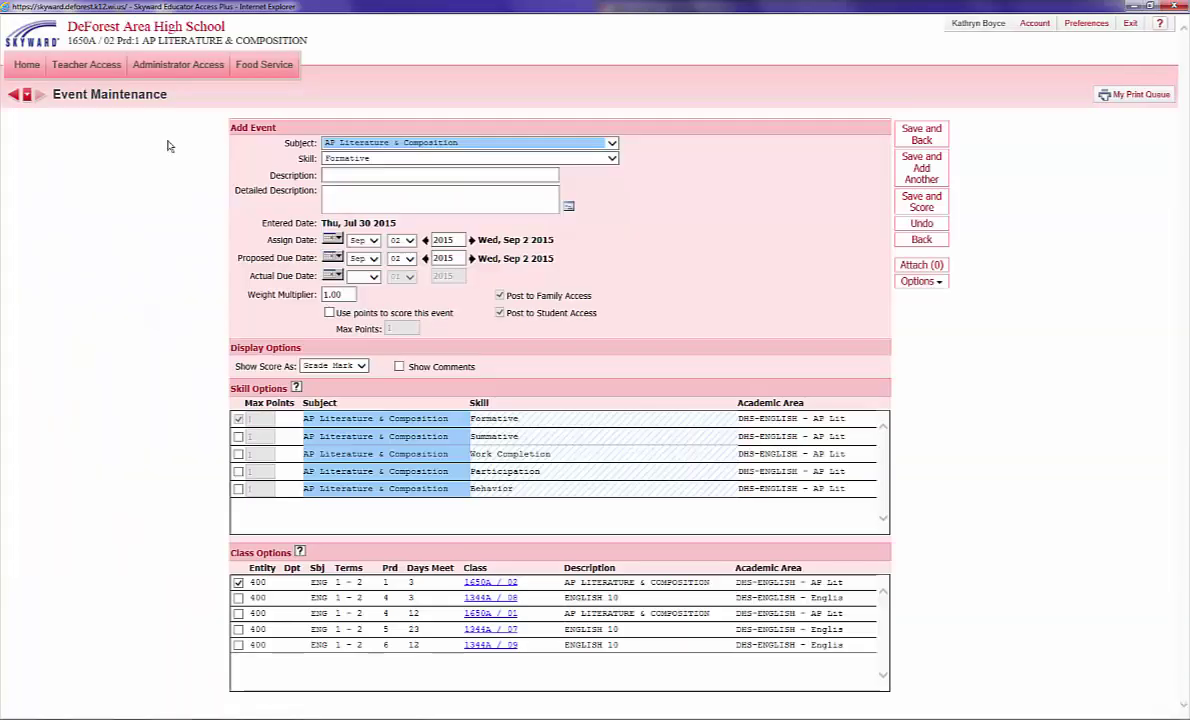
{"action": "left_click", "coordinate": [370, 158]}
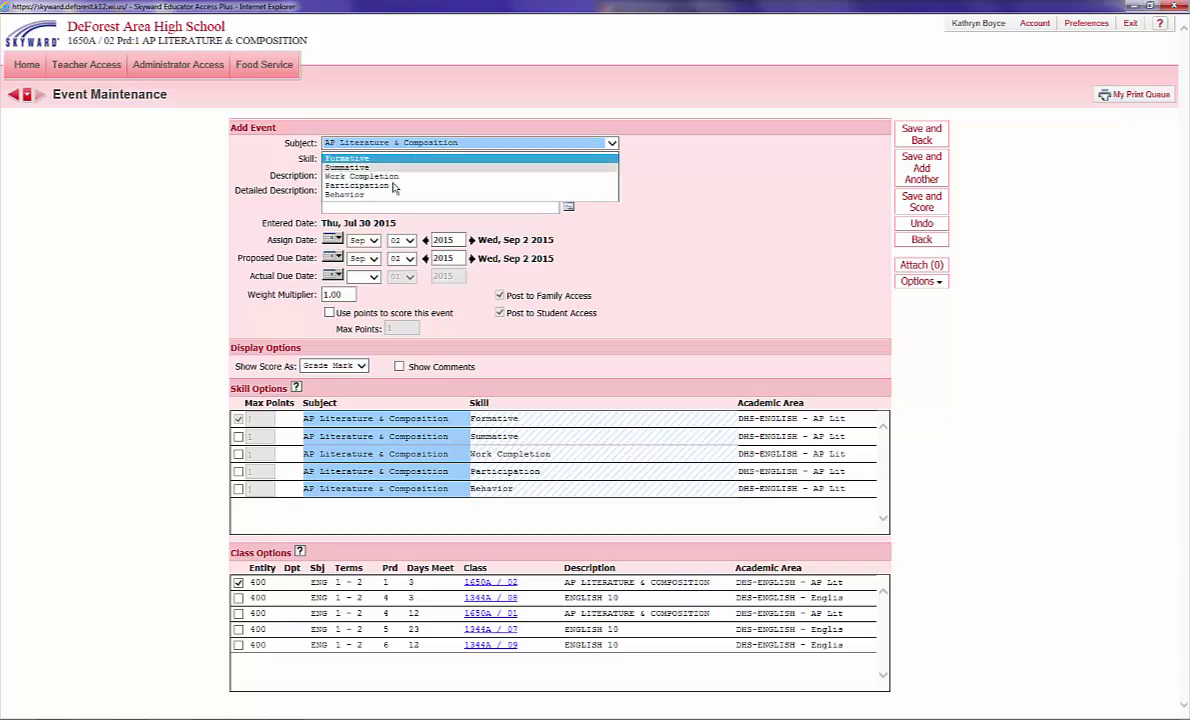
{"action": "left_click", "coordinate": [360, 167]}
{"action": "left_click", "coordinate": [433, 172]}
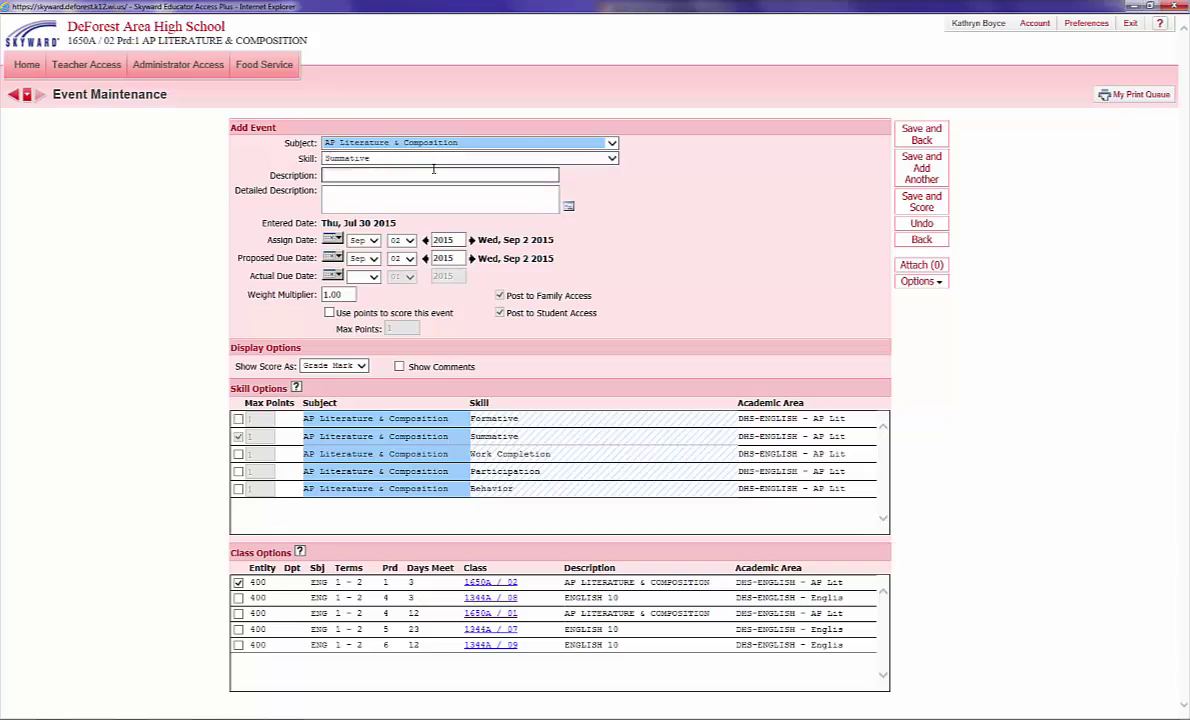
{"action": "type", "text": "B"}
{"action": "left_click", "coordinate": [899, 135]}
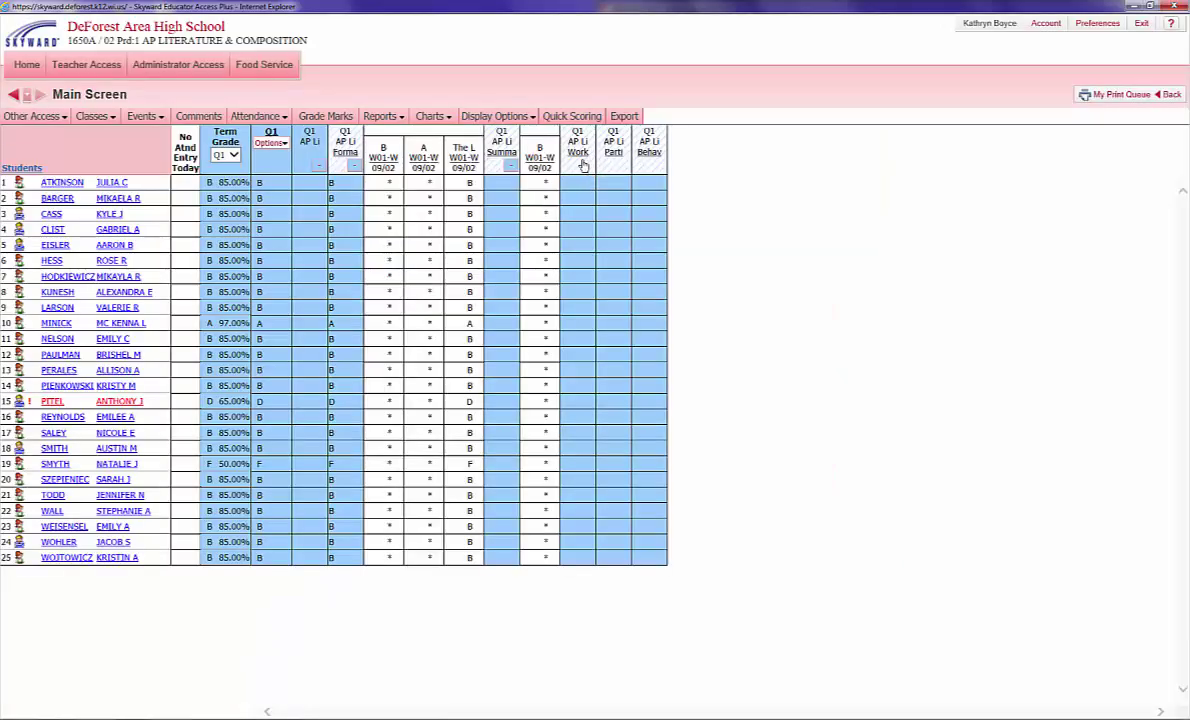
Add an event for the Work Completion skill with the description "C" and save it without scoring.
{"action": "left_click", "coordinate": [148, 116]}
{"action": "left_click", "coordinate": [146, 127]}
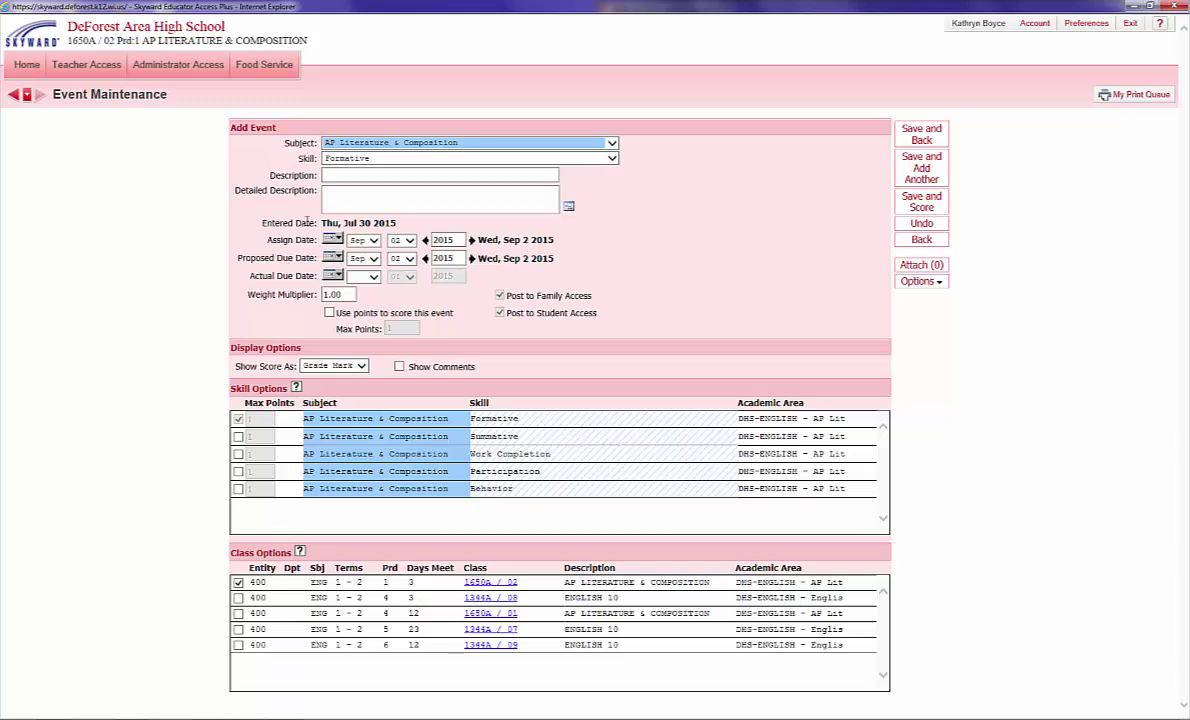
{"action": "left_click", "coordinate": [338, 175]}
{"action": "left_click", "coordinate": [324, 158]}
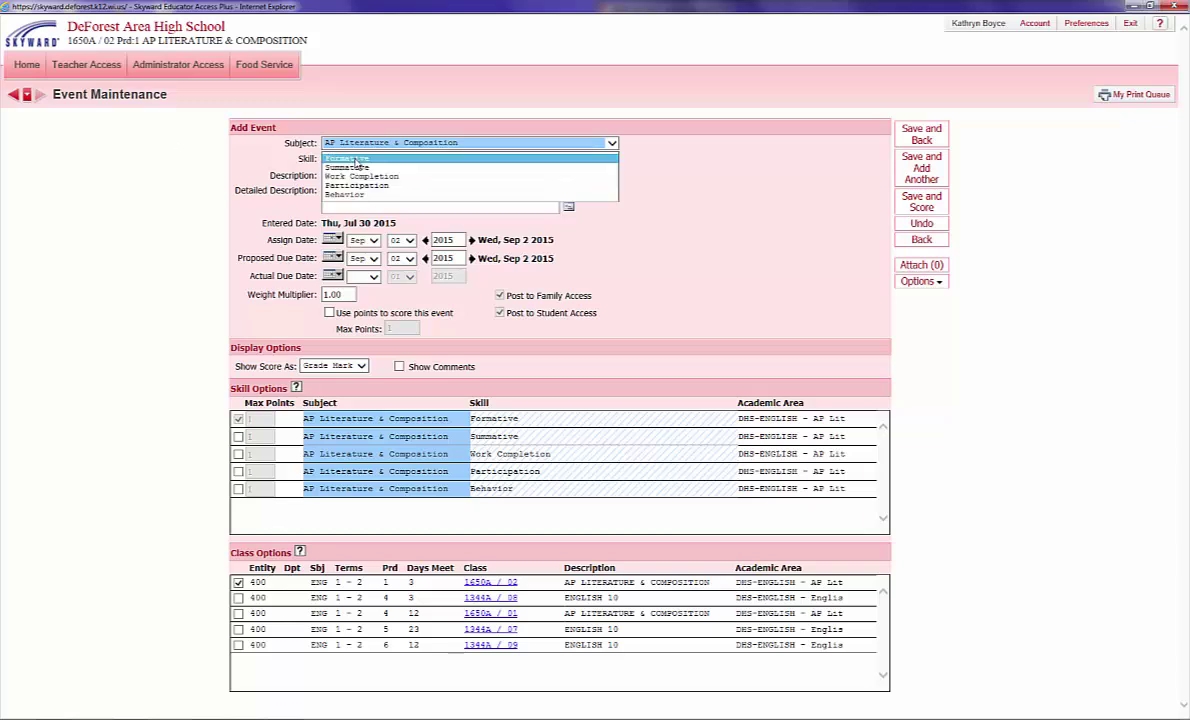
{"action": "left_click", "coordinate": [360, 176]}
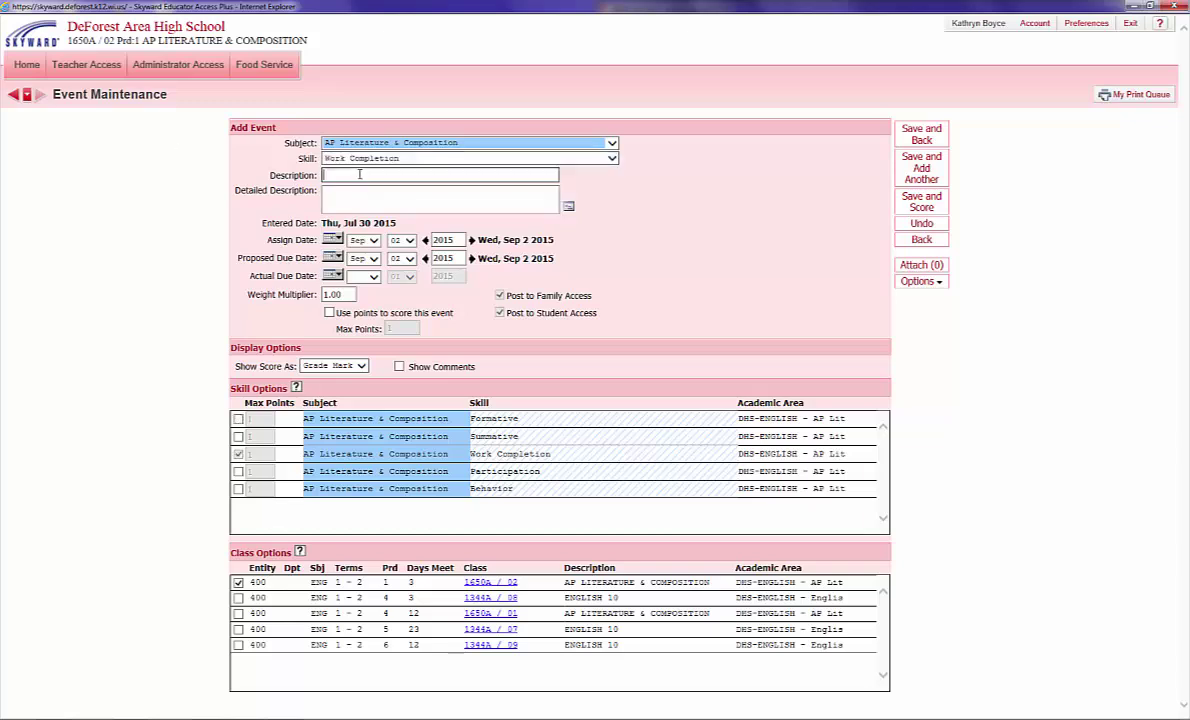
{"action": "type", "text": "C"}
{"action": "left_click", "coordinate": [921, 137]}
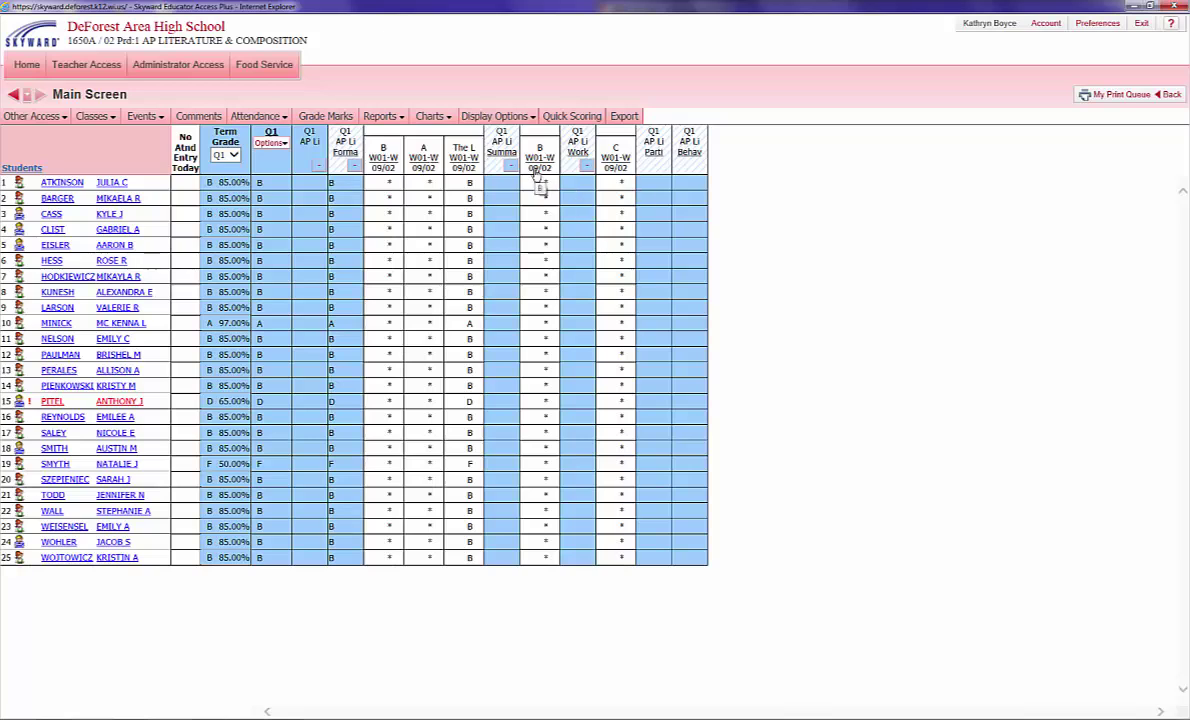
Export the gradebook and open the export file in Excel.
{"action": "left_click", "coordinate": [626, 117]}
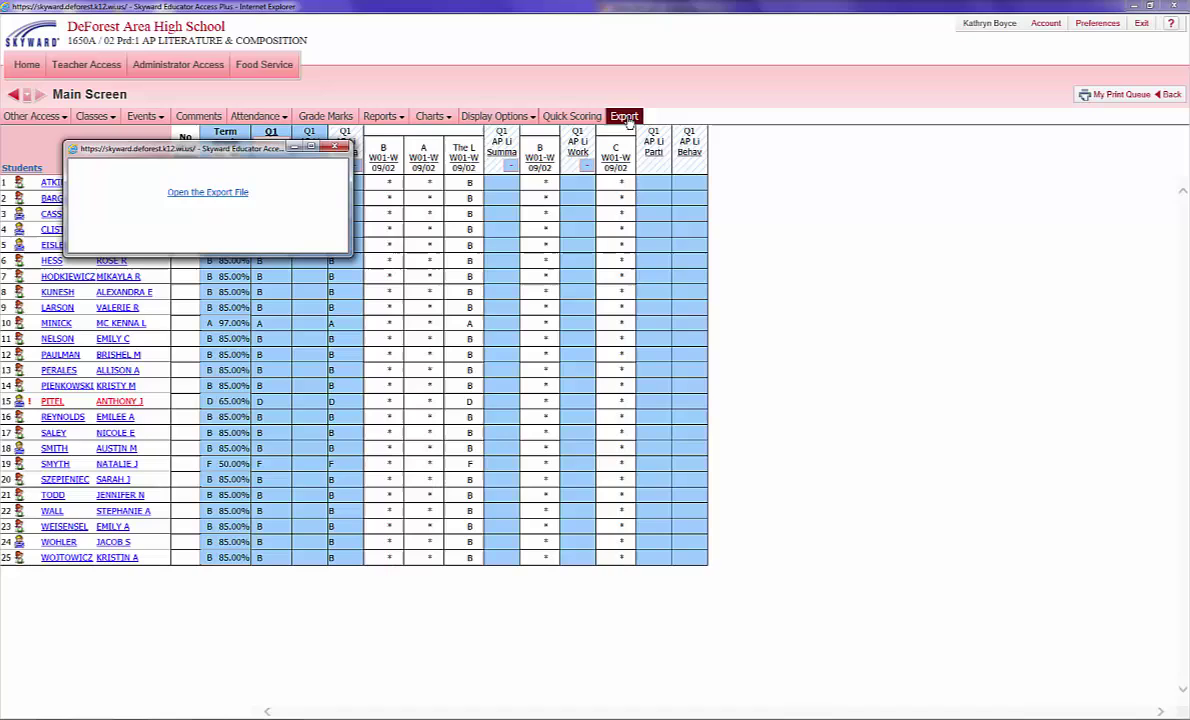
{"action": "left_click", "coordinate": [235, 193]}
{"action": "left_click", "coordinate": [182, 232]}
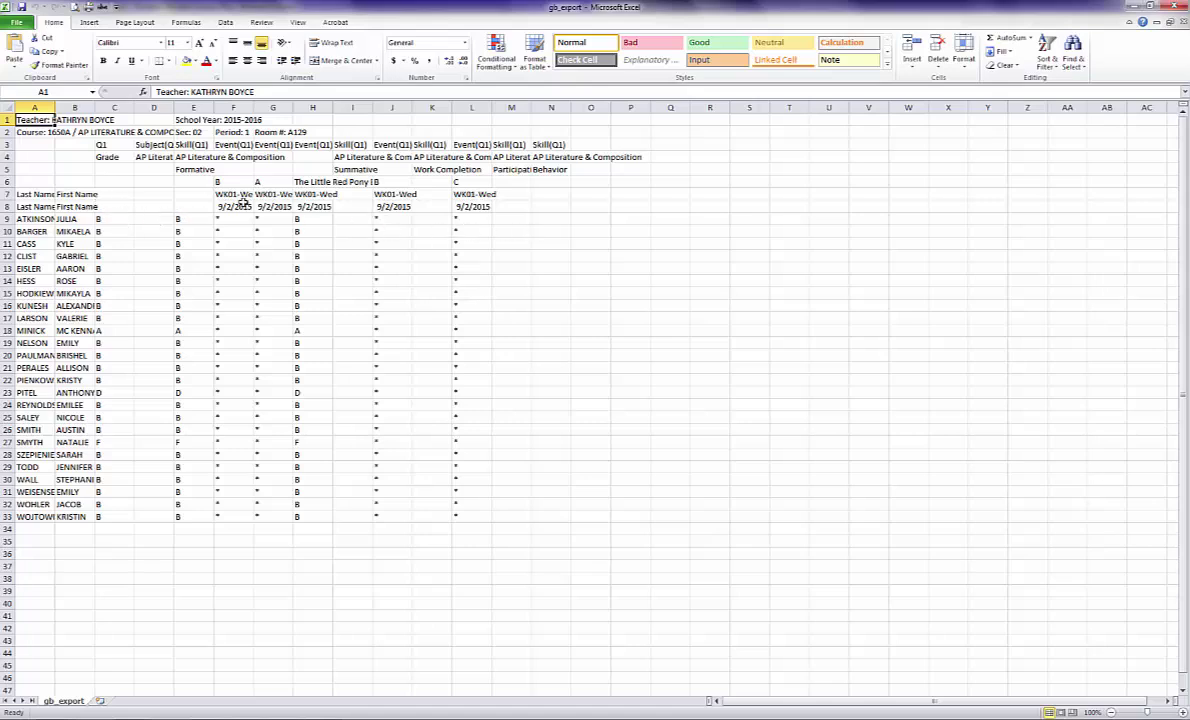
Delete rows 2 through 4 containing the course, term and subject headers from the exported sheet.
{"action": "left_click", "coordinate": [7, 157]}
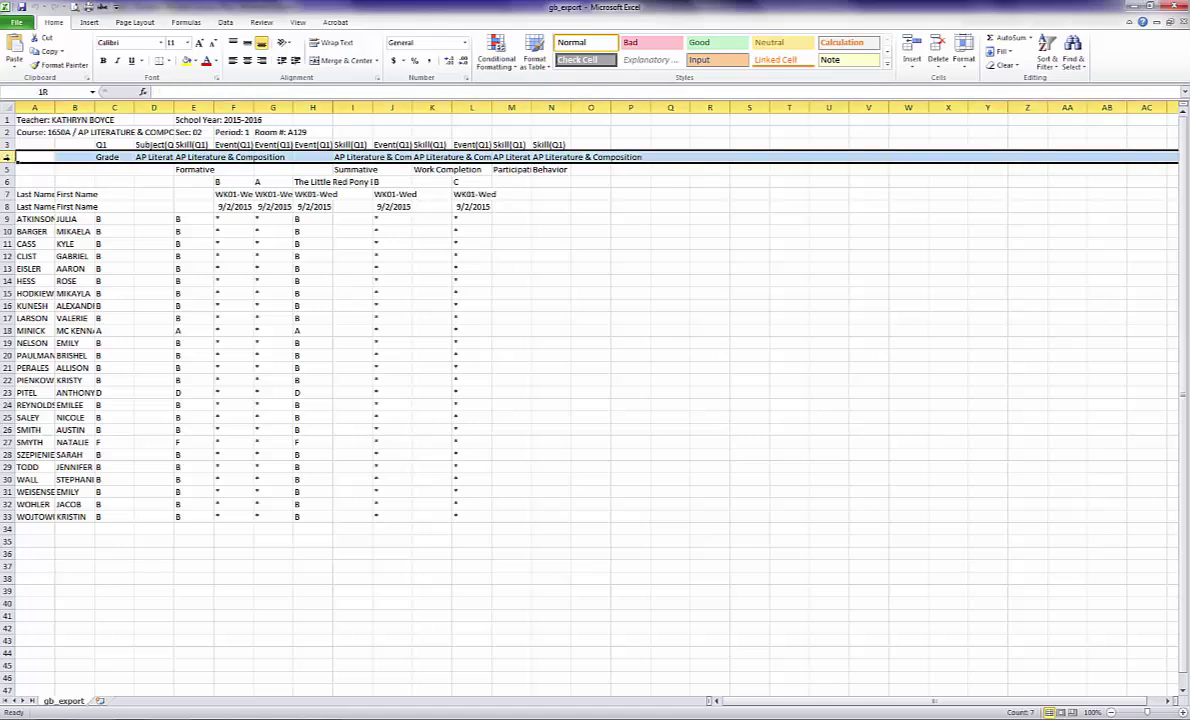
{"action": "mouse_move", "coordinate": [7, 155]}
{"action": "left_mouse_down"}
{"action": "mouse_move", "coordinate": [7, 121]}
{"action": "mouse_move", "coordinate": [8, 131]}
{"action": "left_mouse_up"}
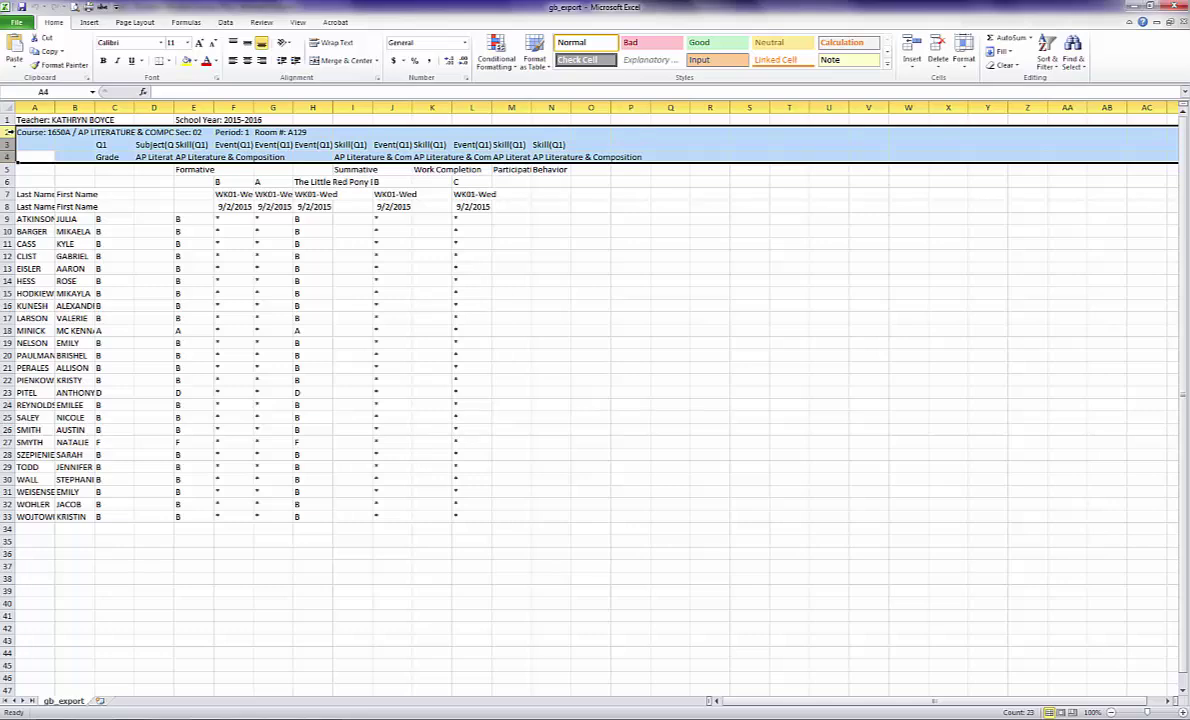
{"action": "right_click", "coordinate": [8, 131]}
{"action": "left_click", "coordinate": [40, 222]}
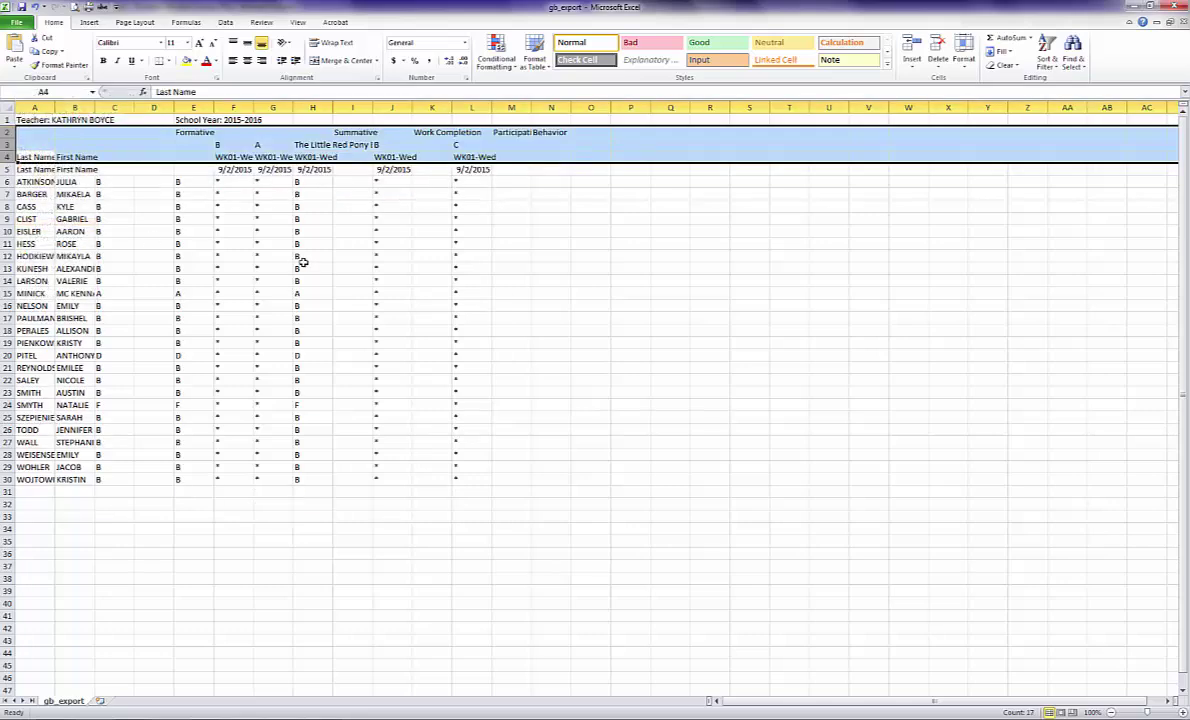
Autofit the widths of columns A through N to their contents.
{"action": "left_click_drag", "start_coordinate": [36, 107], "coordinate": [548, 110]}
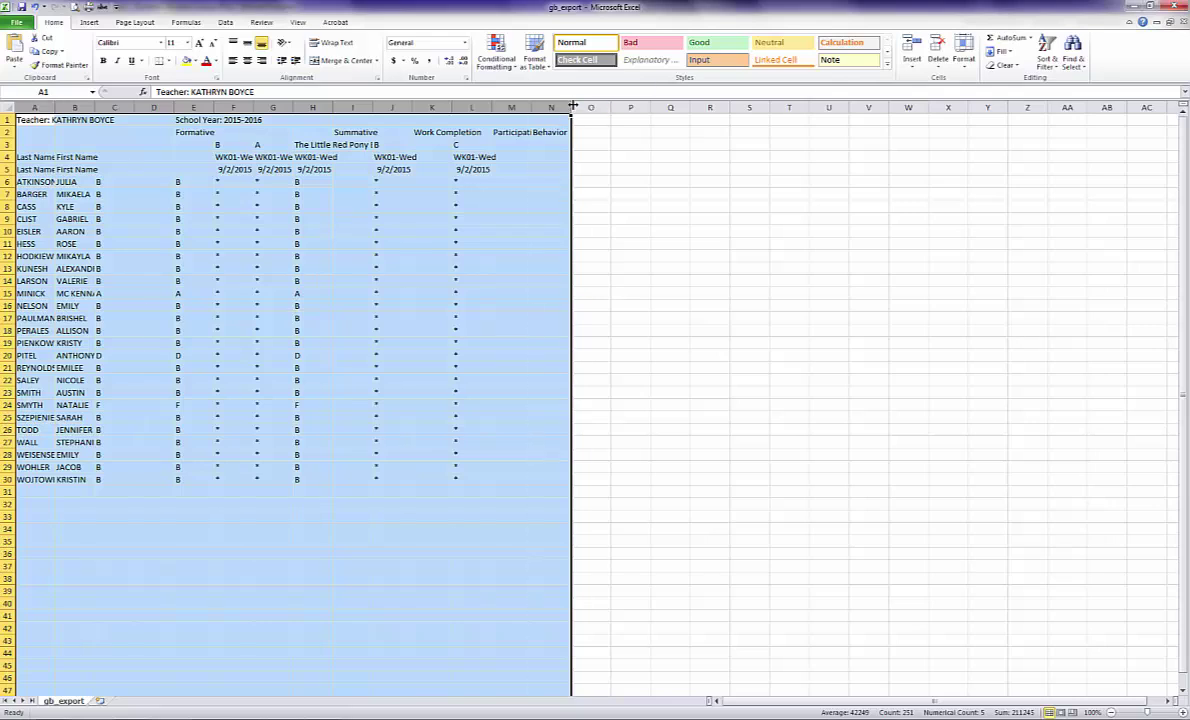
{"action": "double_click", "coordinate": [573, 107]}
{"action": "left_click", "coordinate": [531, 318]}
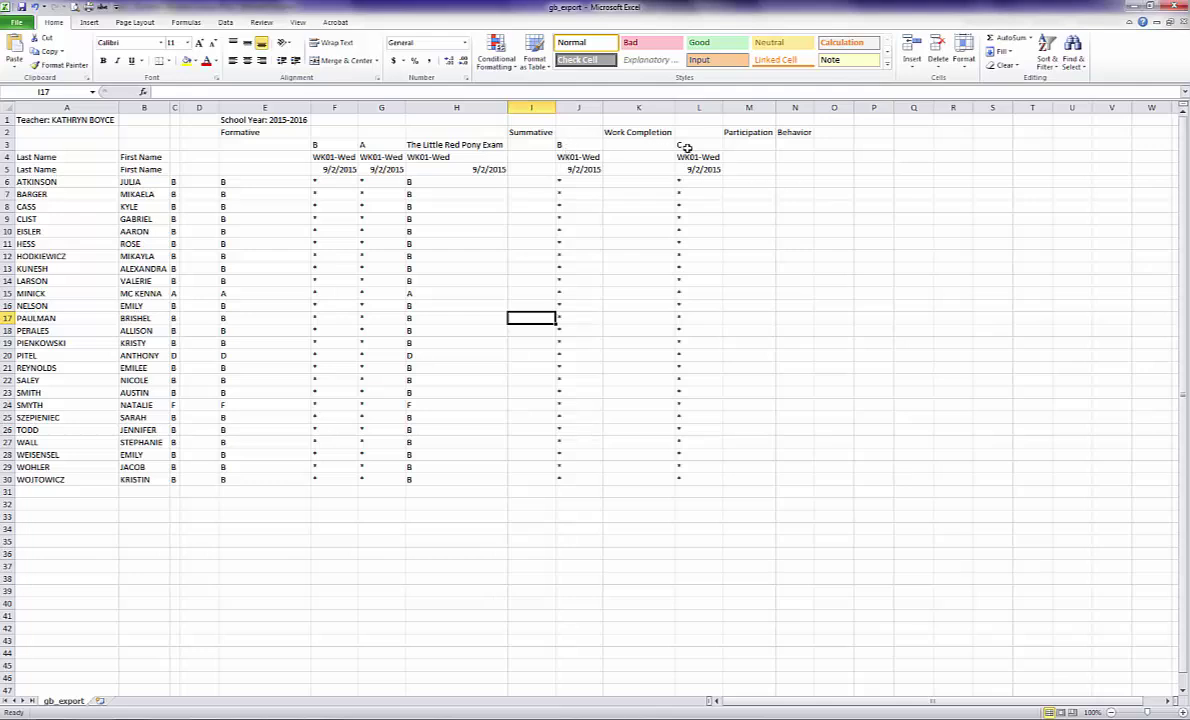
Clear the asterisks for the unscored events from F6:G30 and J6:L30.
{"action": "left_click_drag", "start_coordinate": [316, 182], "coordinate": [391, 475]}
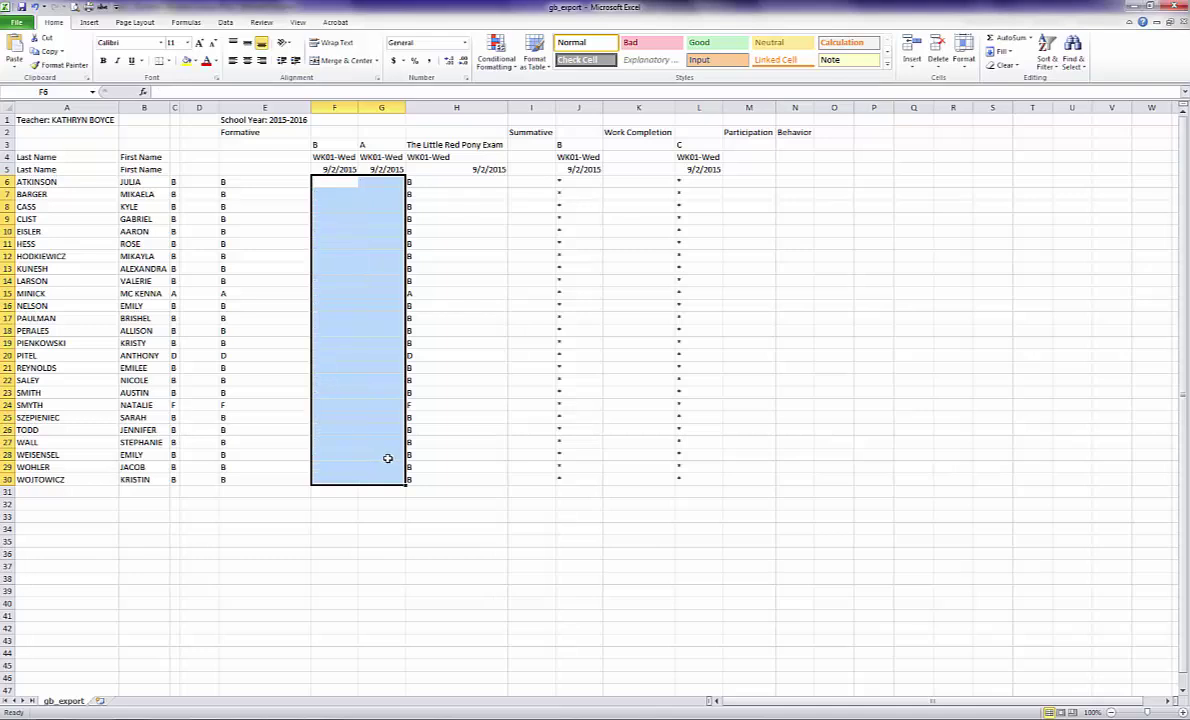
{"action": "left_click_drag", "start_coordinate": [560, 182], "coordinate": [645, 446]}
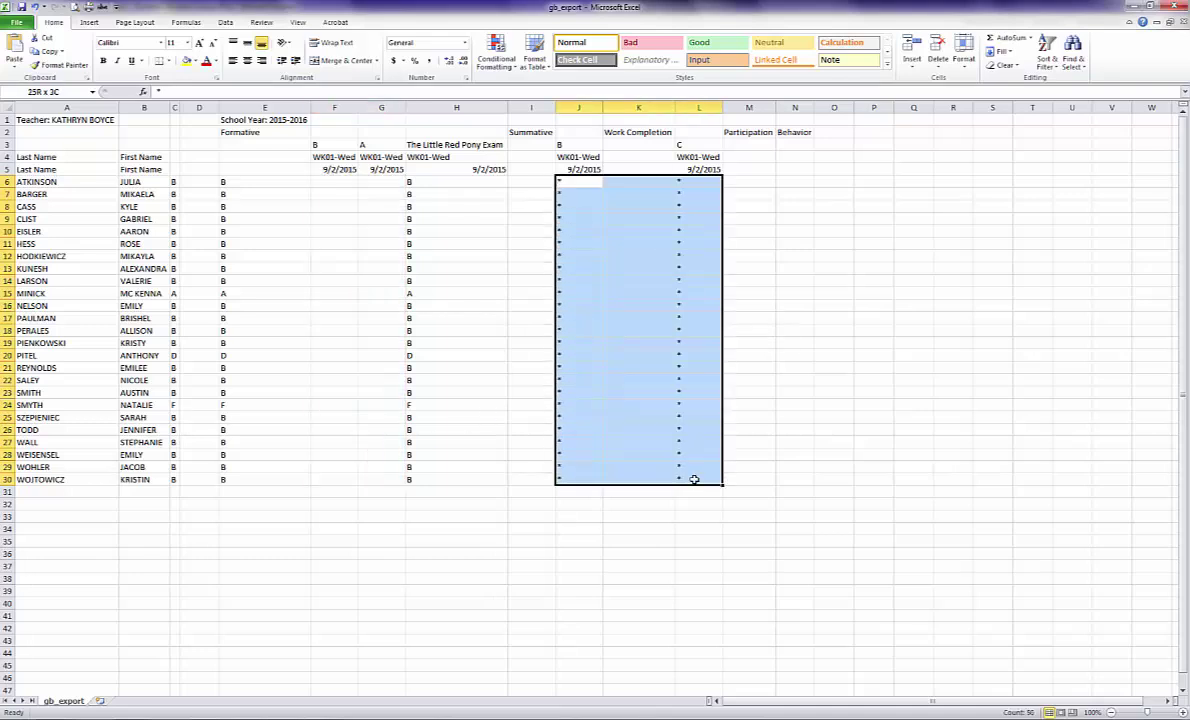
{"action": "left_click", "coordinate": [699, 479], "text": "shift"}
{"action": "key", "text": "Delete"}
Apply all borders to the gradebook range A1:N30.
{"action": "left_click_drag", "start_coordinate": [35, 118], "coordinate": [799, 480]}
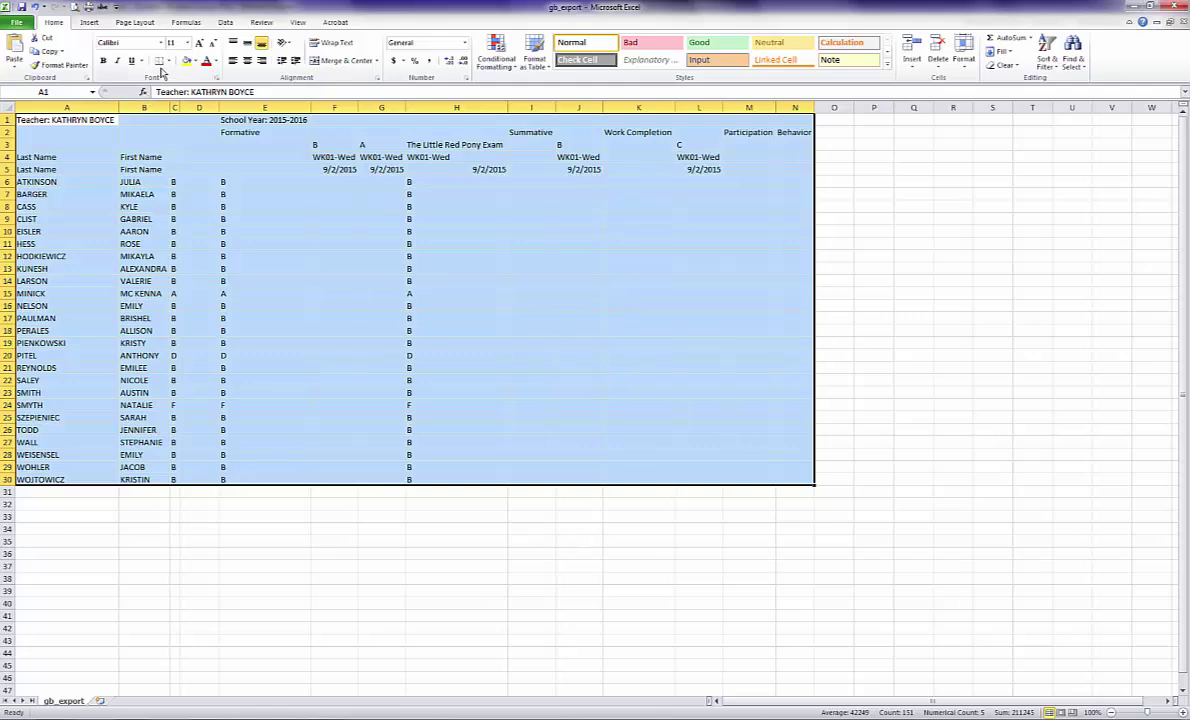
{"action": "left_click", "coordinate": [169, 62]}
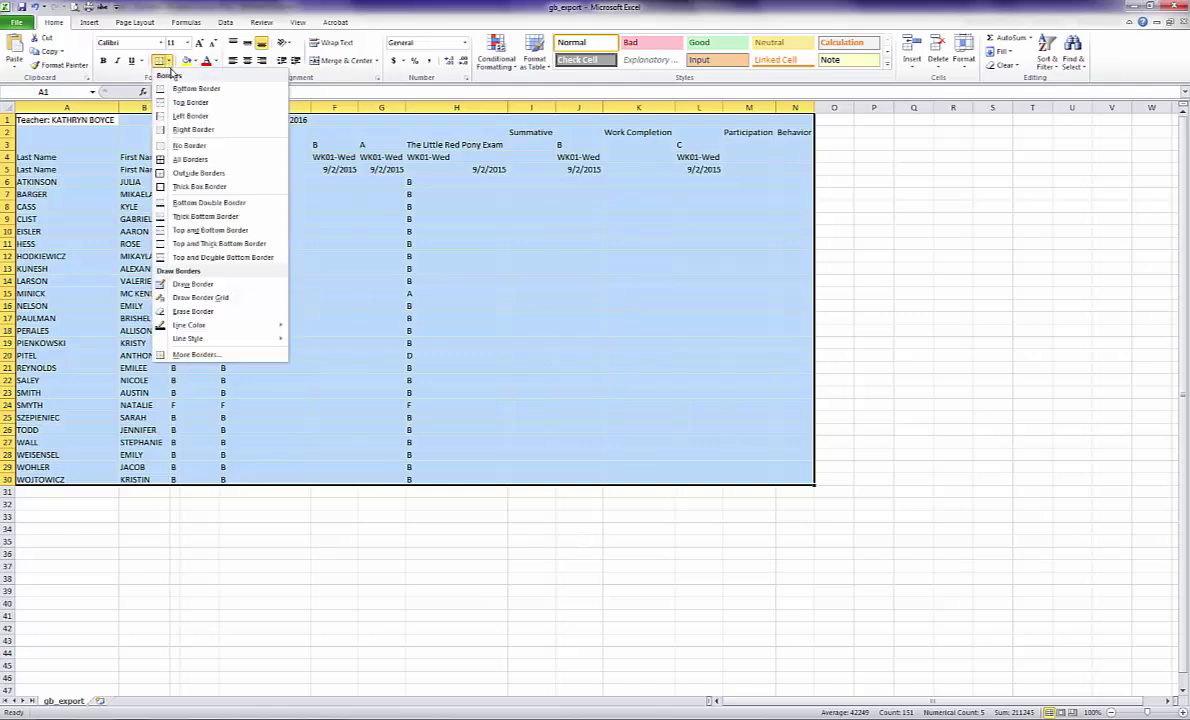
{"action": "left_click", "coordinate": [189, 160]}
{"action": "left_click", "coordinate": [540, 367]}
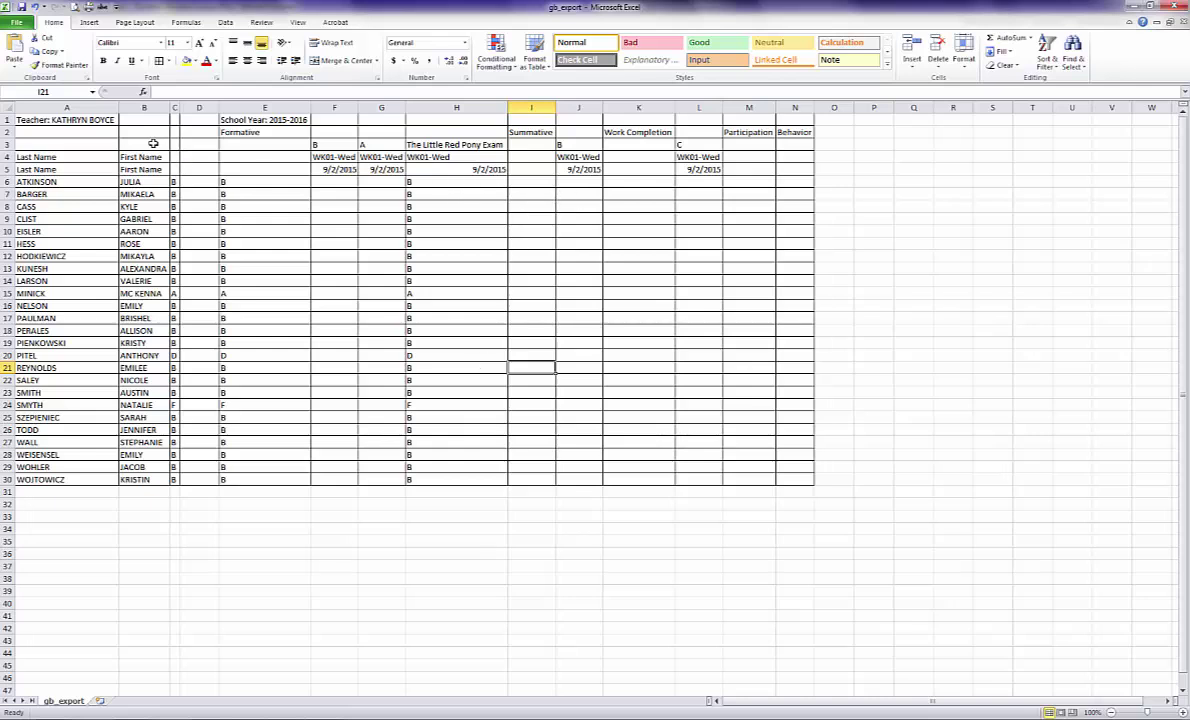
Set the sheet's print layout to landscape orientation and scale it to fit on one page.
{"action": "left_click_drag", "start_coordinate": [80, 116], "coordinate": [800, 480]}
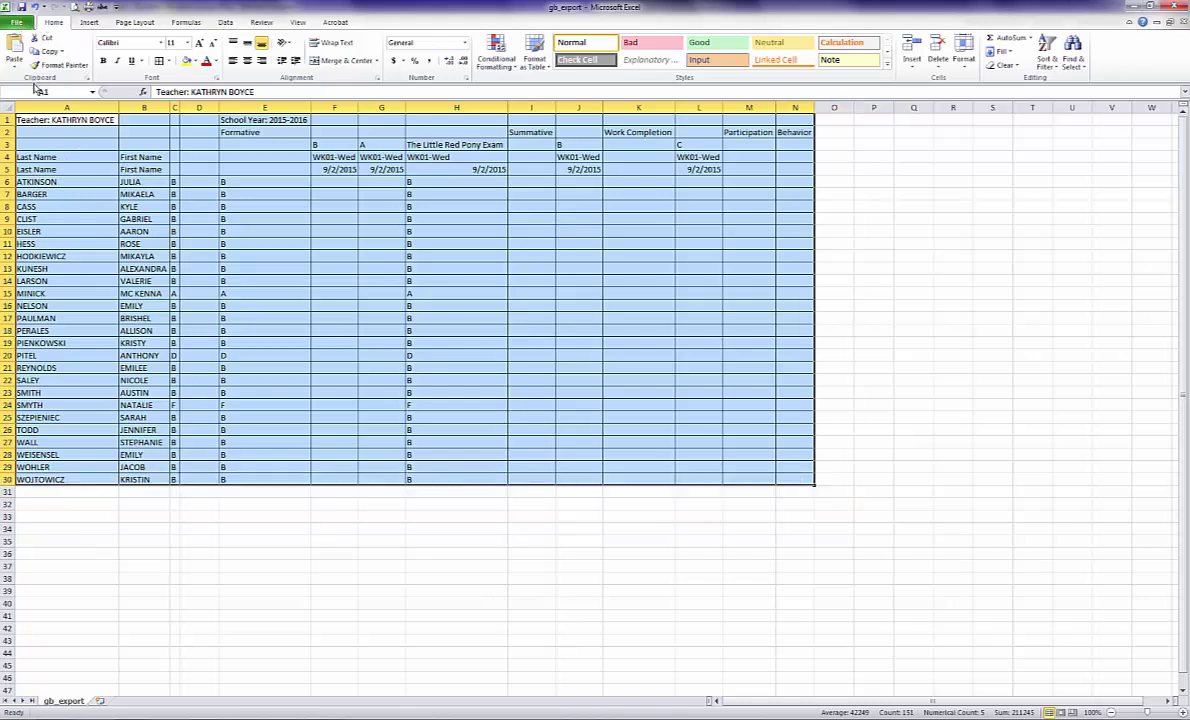
{"action": "left_click", "coordinate": [16, 22]}
{"action": "left_click", "coordinate": [32, 202]}
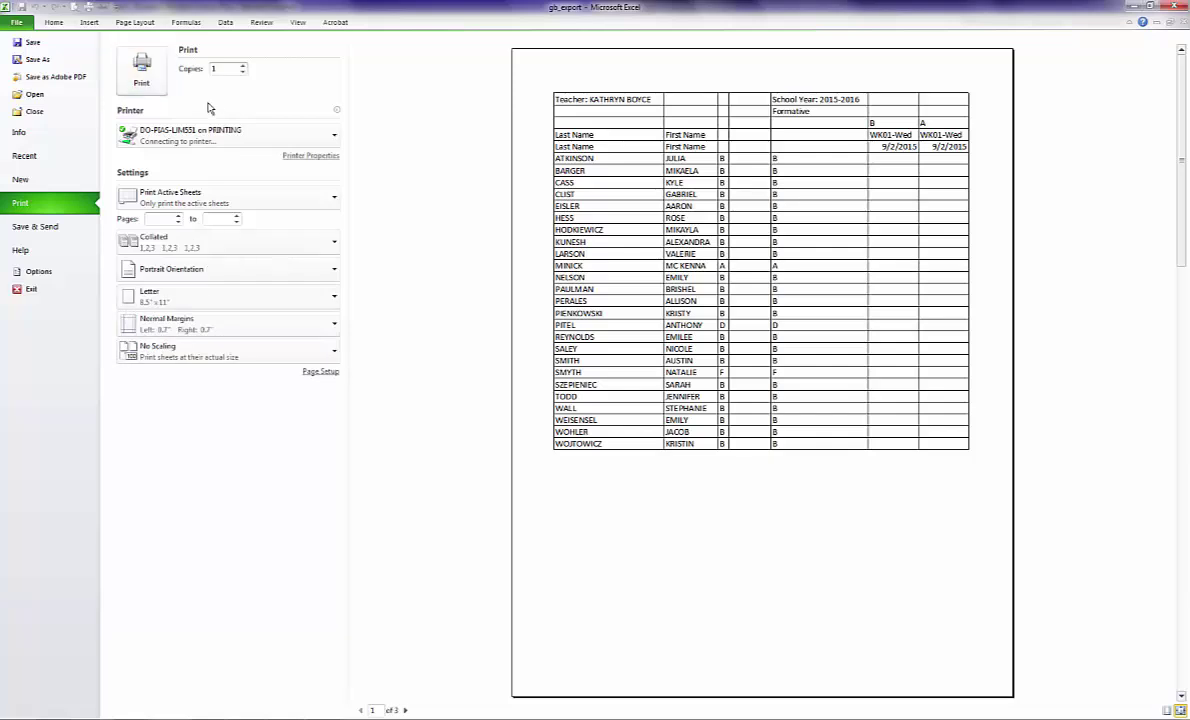
{"action": "left_click", "coordinate": [240, 296]}
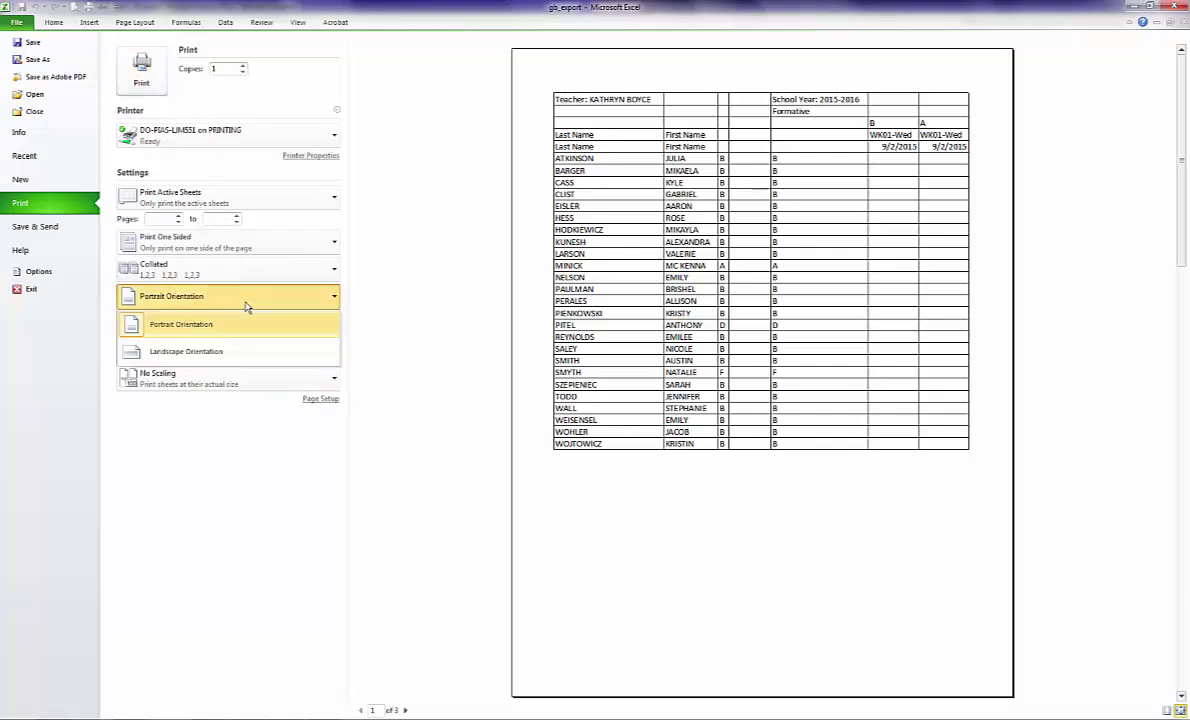
{"action": "left_click", "coordinate": [255, 351]}
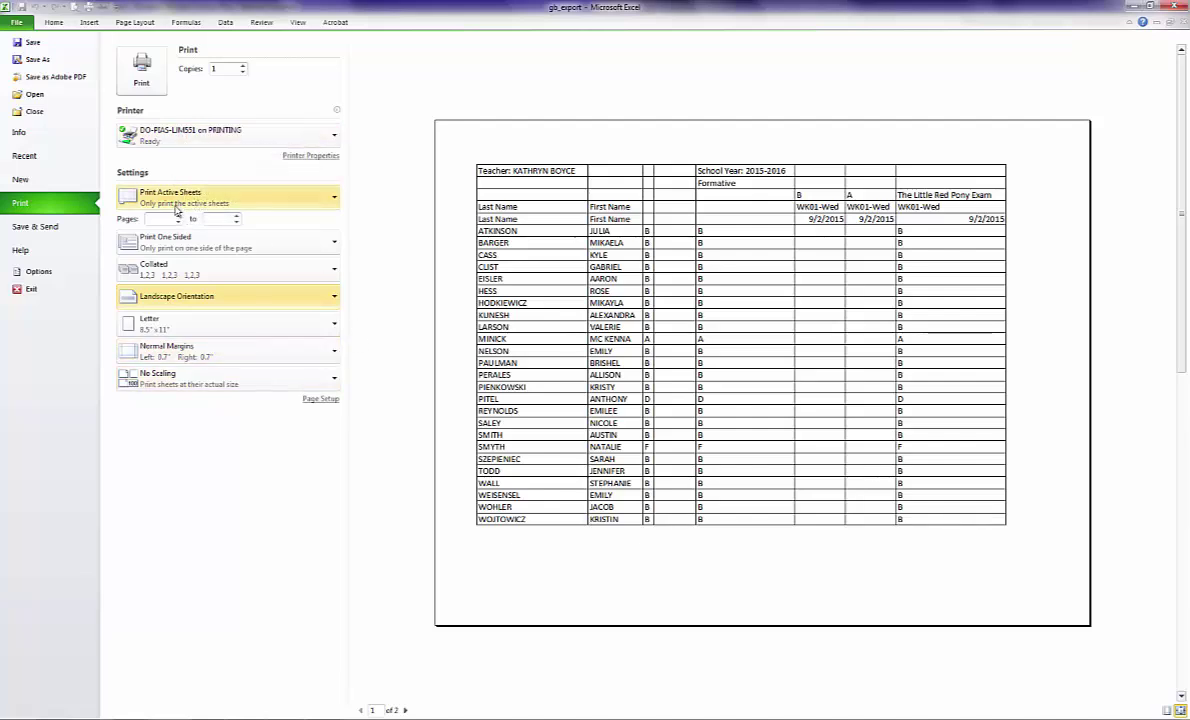
{"action": "left_click", "coordinate": [255, 388]}
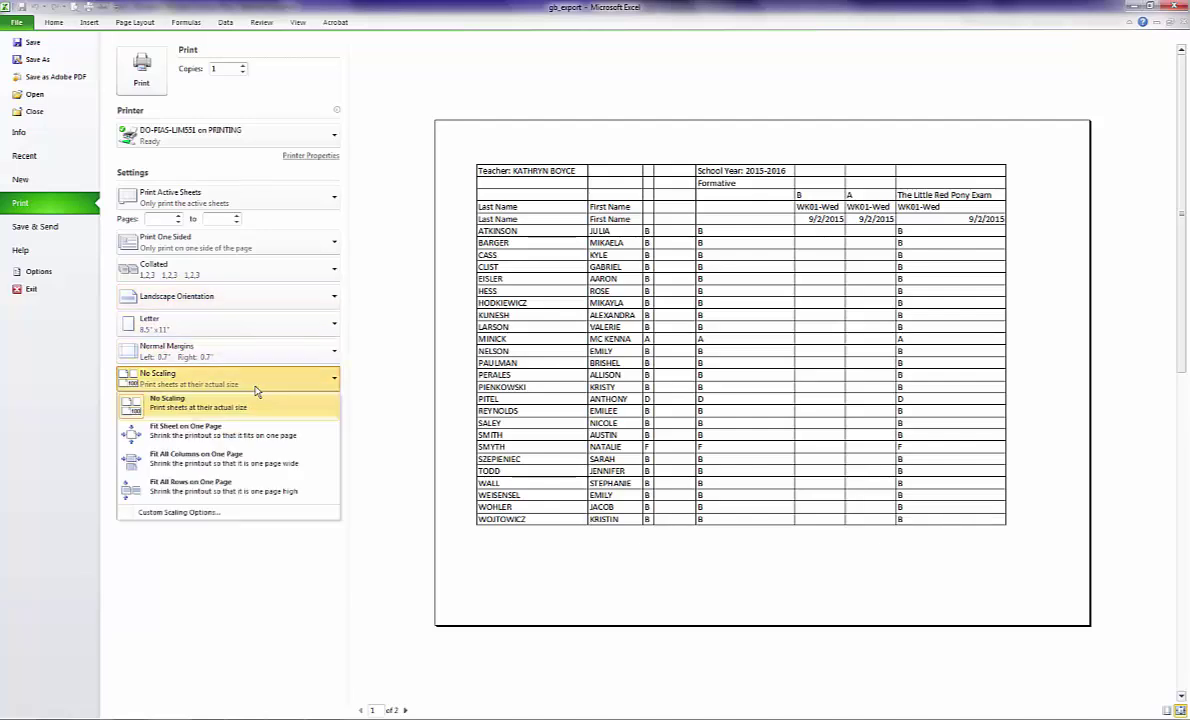
{"action": "left_click", "coordinate": [226, 432]}
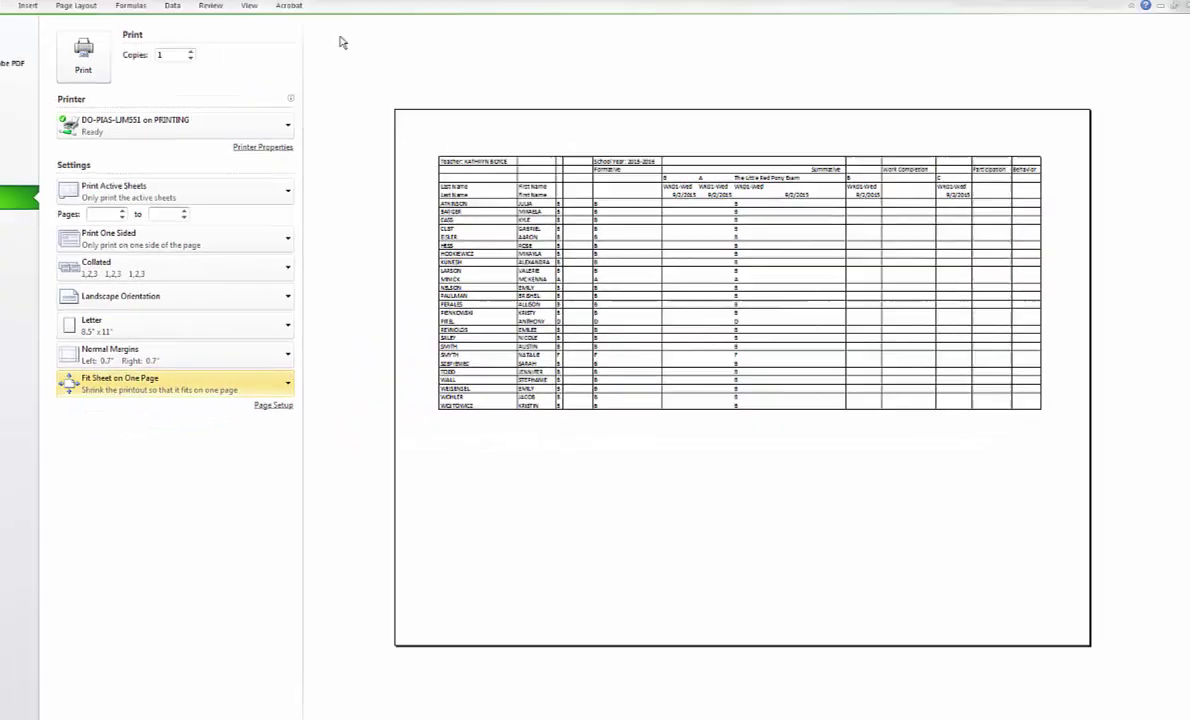
Close the gb_export workbook without saving, return to the Skyward gradebook and dismiss the Windows color scheme prompt.
{"action": "key", "text": "Escape"}
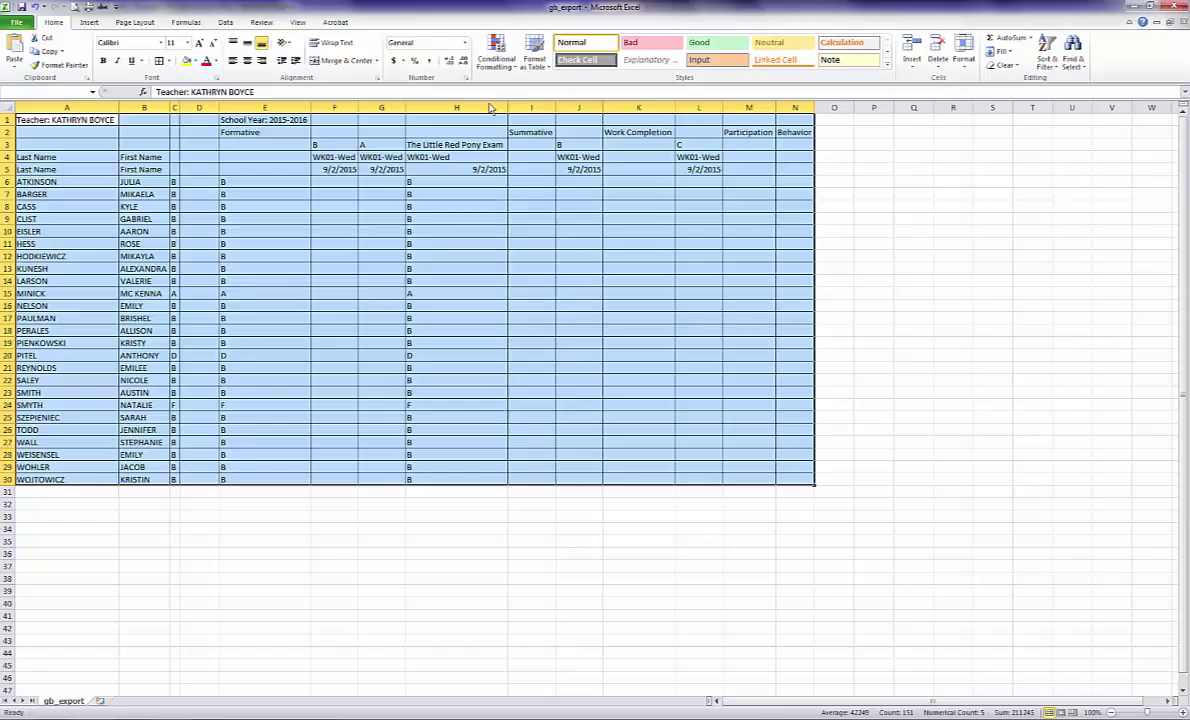
{"action": "key", "text": "ctrl+w"}
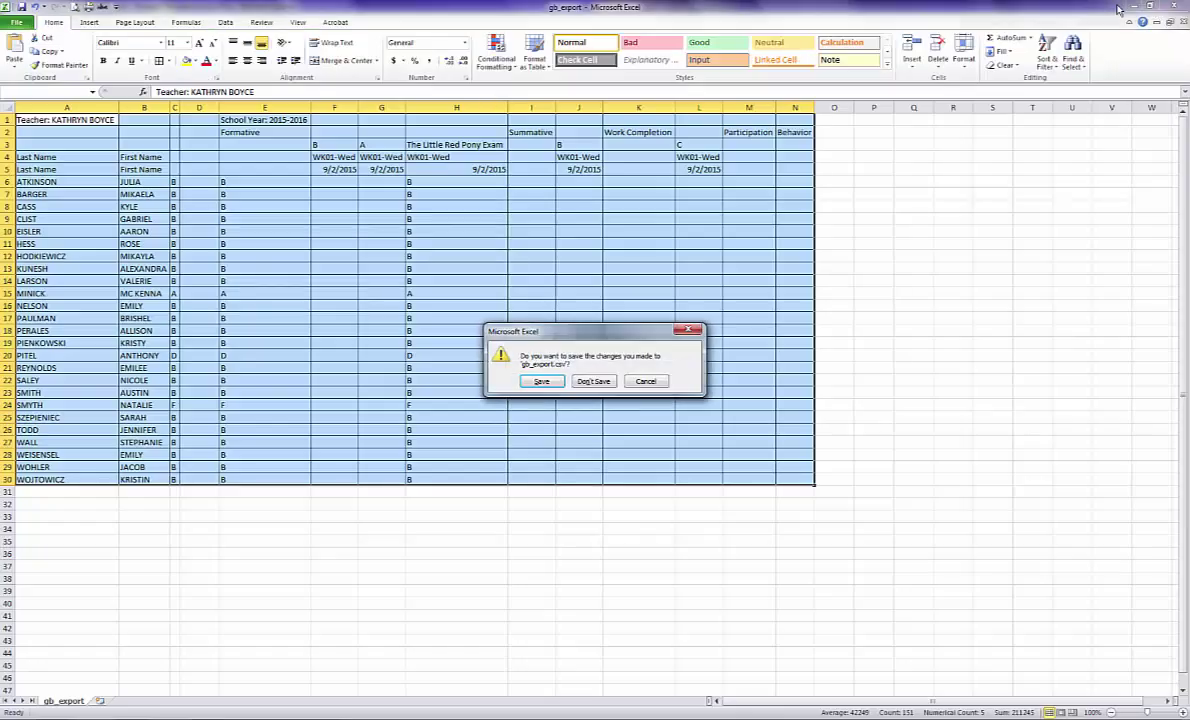
{"action": "left_click", "coordinate": [594, 382]}
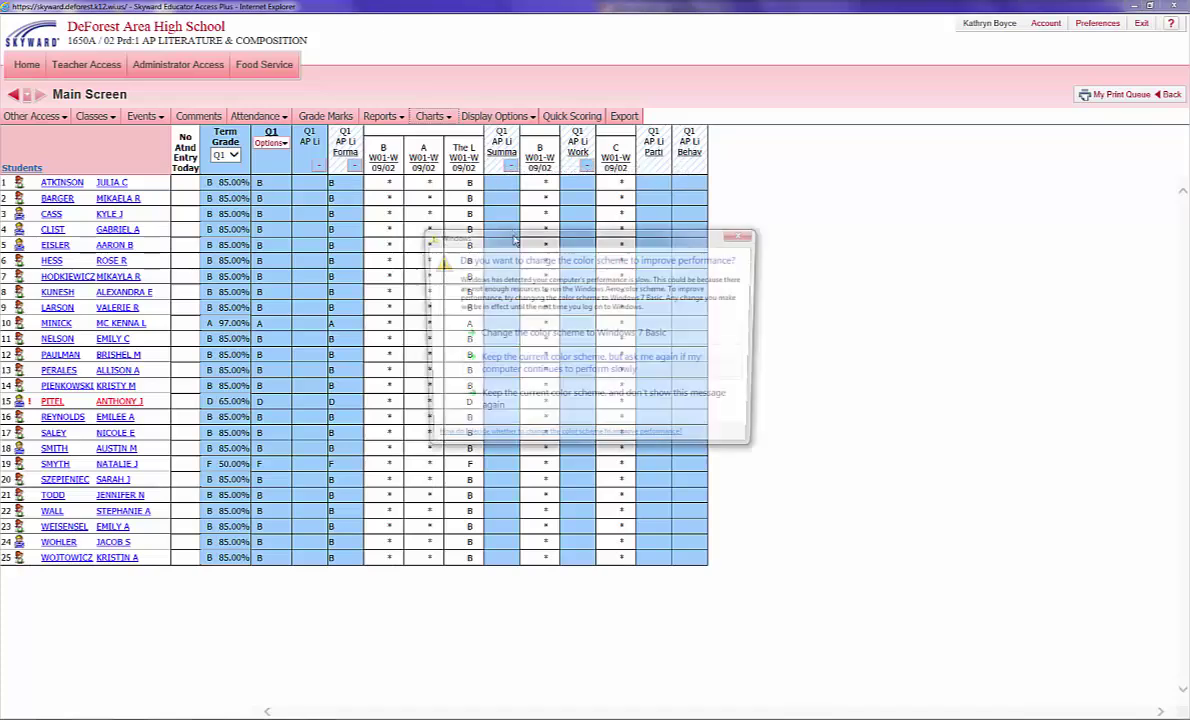
{"action": "left_click", "coordinate": [750, 234]}
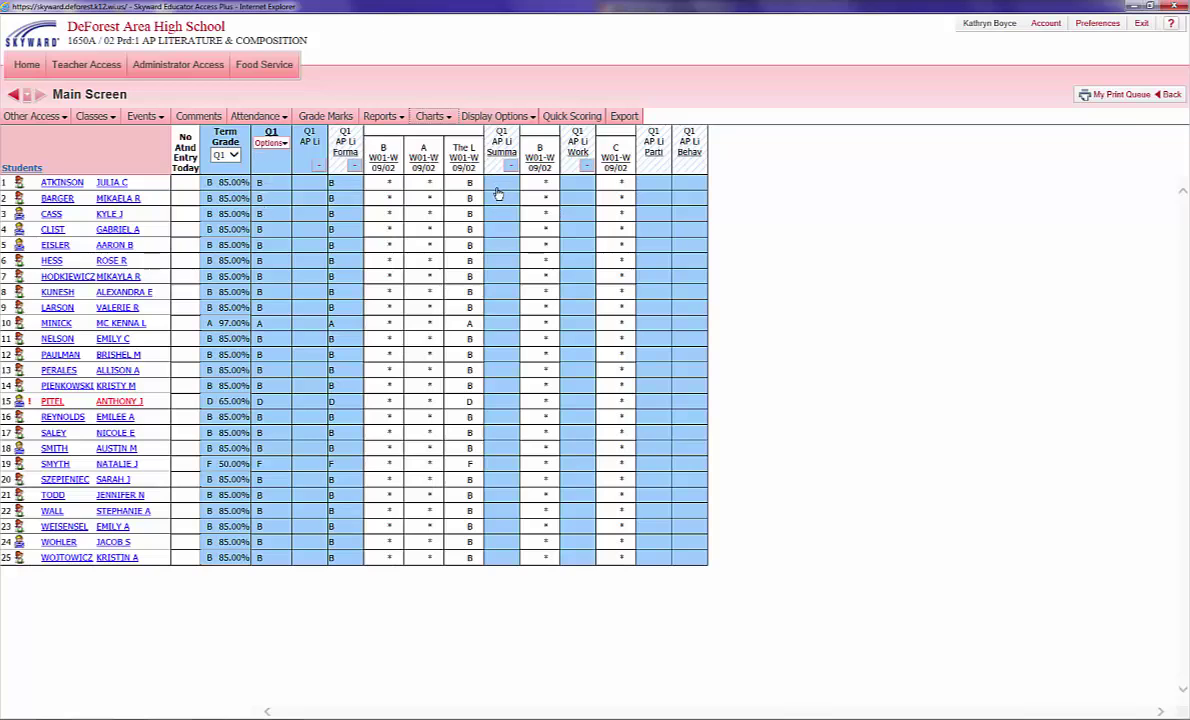
Assign grade A to all students for the Summative event B and save the grades.
{"action": "left_click", "coordinate": [548, 185]}
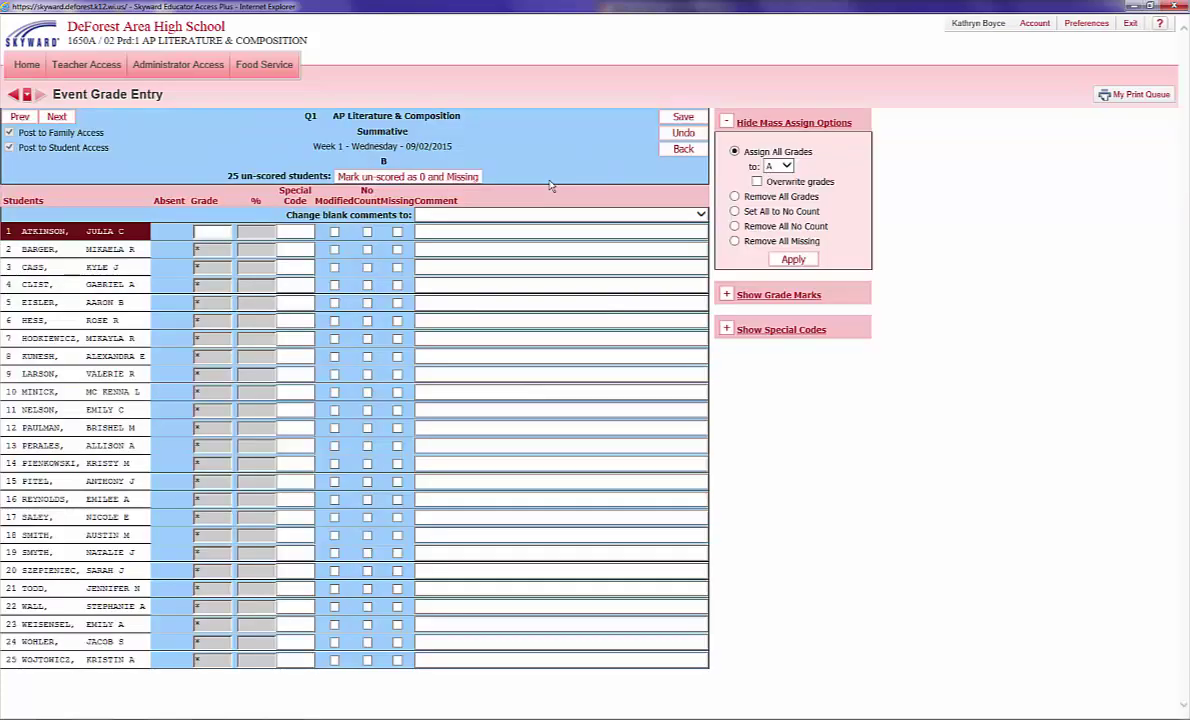
{"action": "left_click", "coordinate": [792, 259]}
{"action": "left_click", "coordinate": [682, 118]}
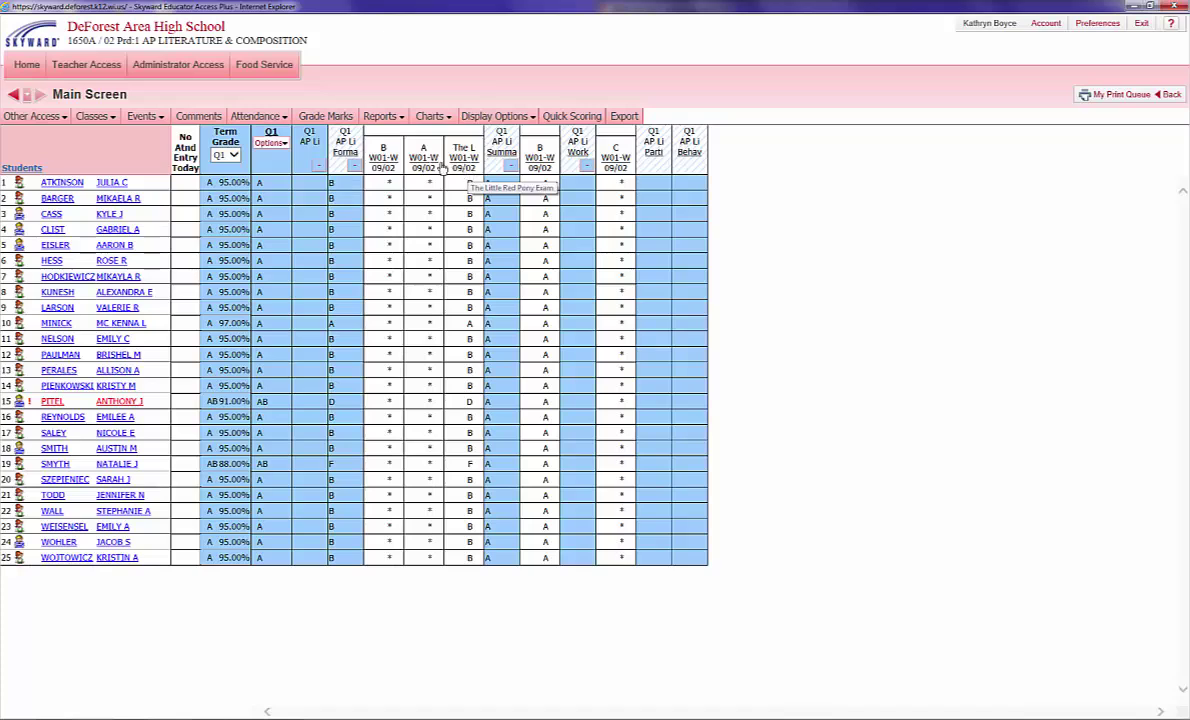
Set the event heading to the short Description, Date format in the event display options and save.
{"action": "left_click", "coordinate": [481, 117]}
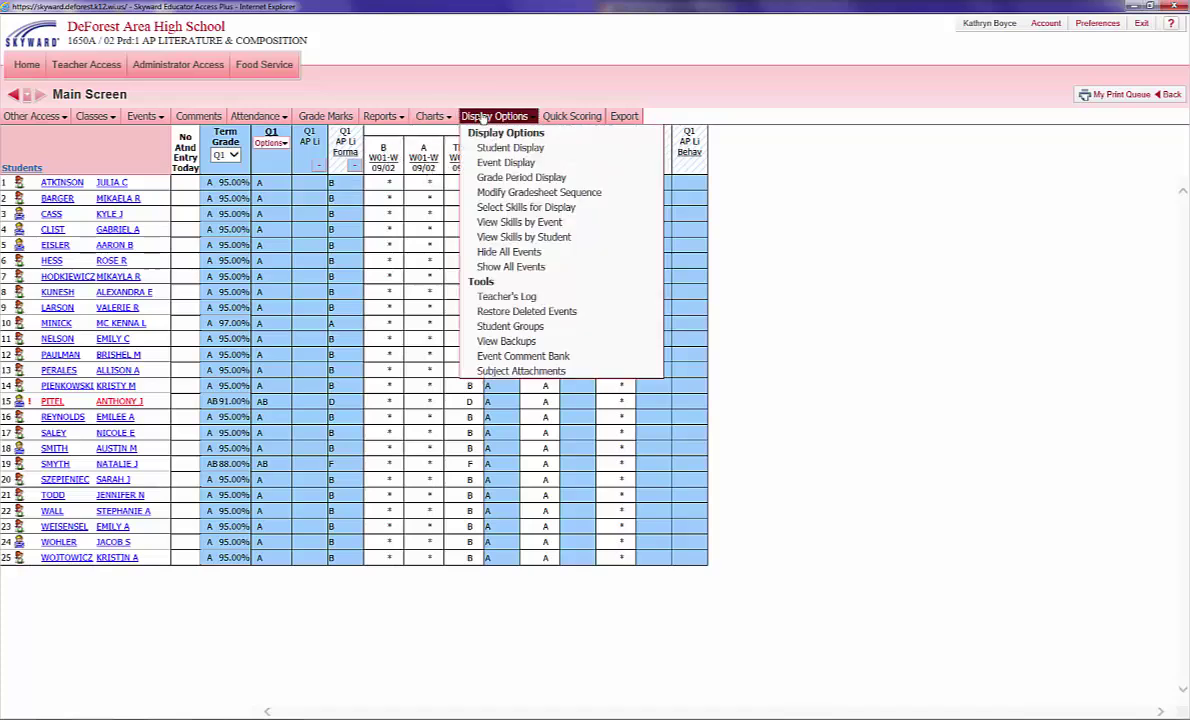
{"action": "left_click", "coordinate": [506, 162]}
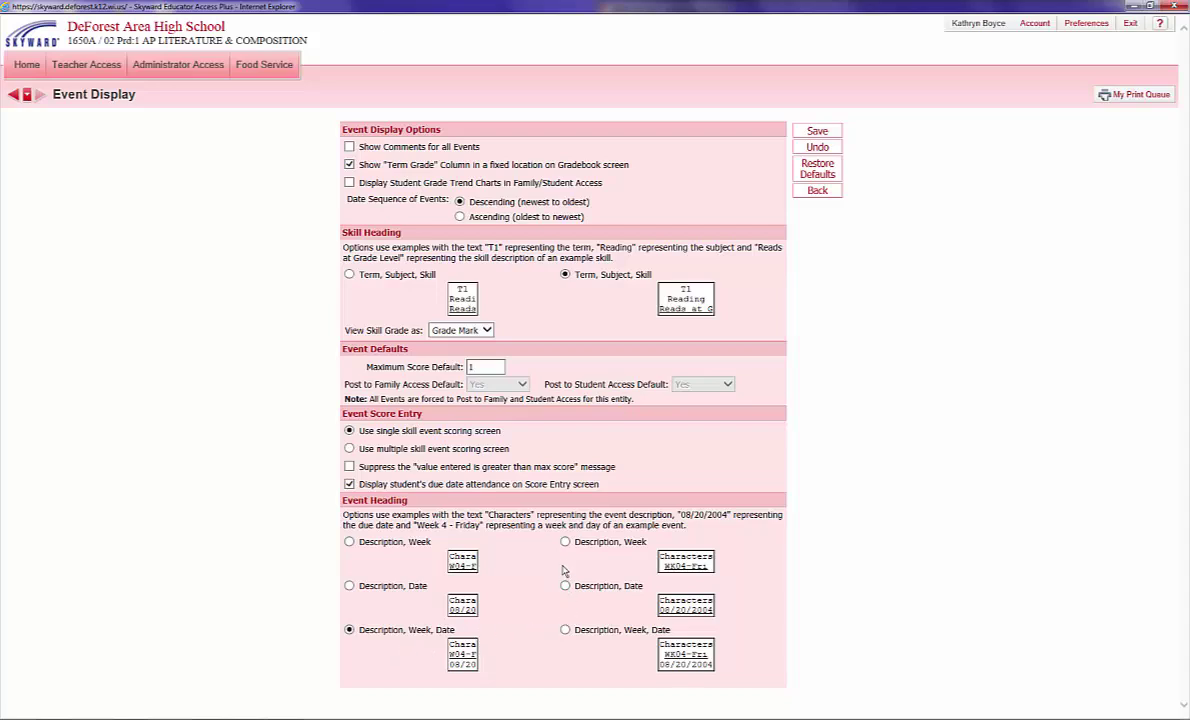
{"action": "left_click", "coordinate": [349, 587]}
{"action": "left_click", "coordinate": [817, 131]}
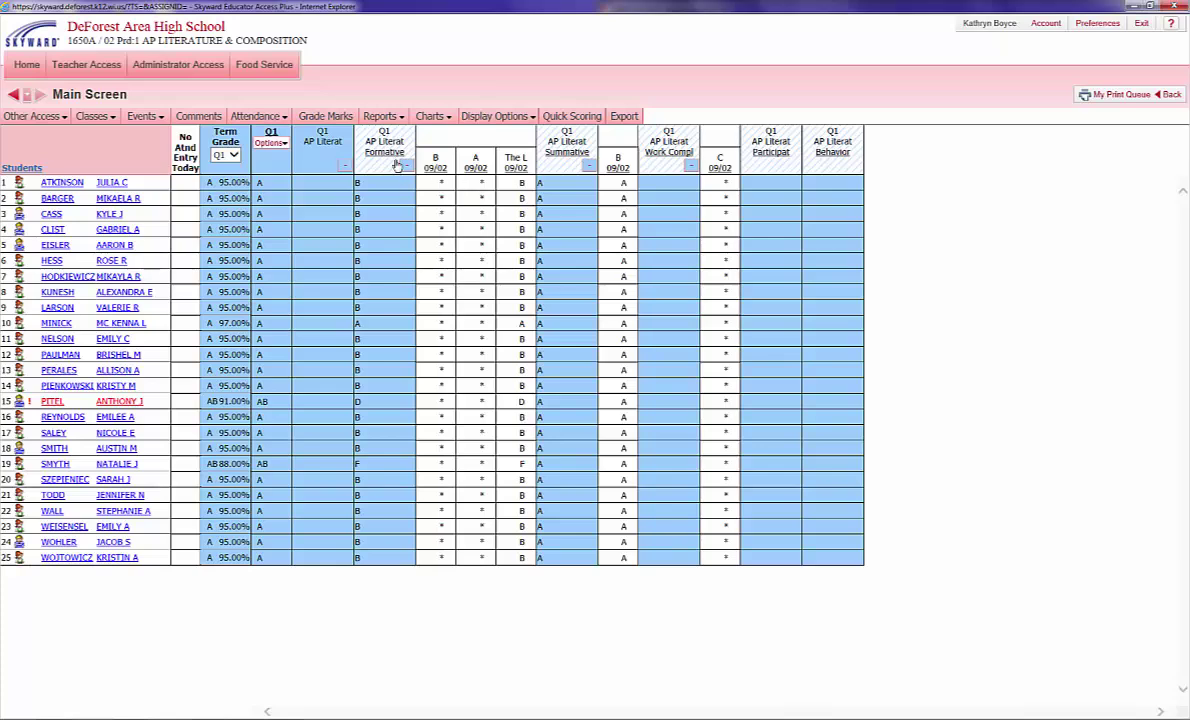
Set the date sequence of events to Ascending (oldest to newest) in the event display options and save.
{"action": "left_click", "coordinate": [494, 116]}
{"action": "left_click", "coordinate": [502, 163]}
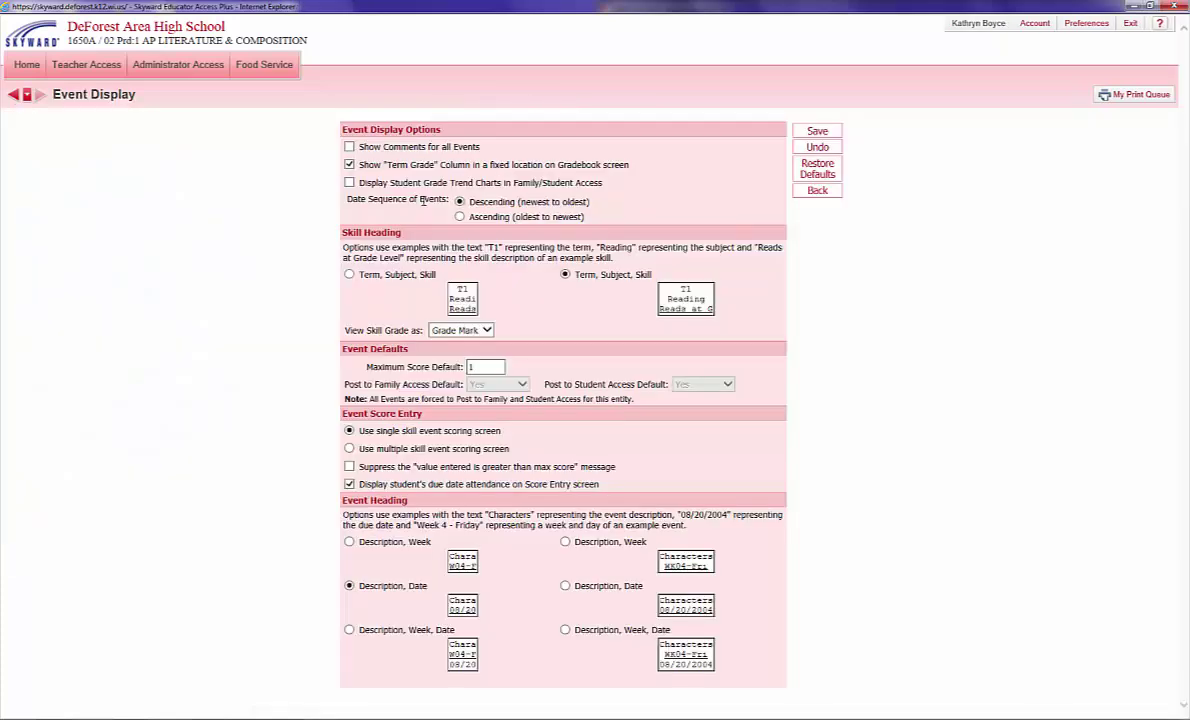
{"action": "left_click", "coordinate": [460, 218]}
{"action": "left_click", "coordinate": [815, 134]}
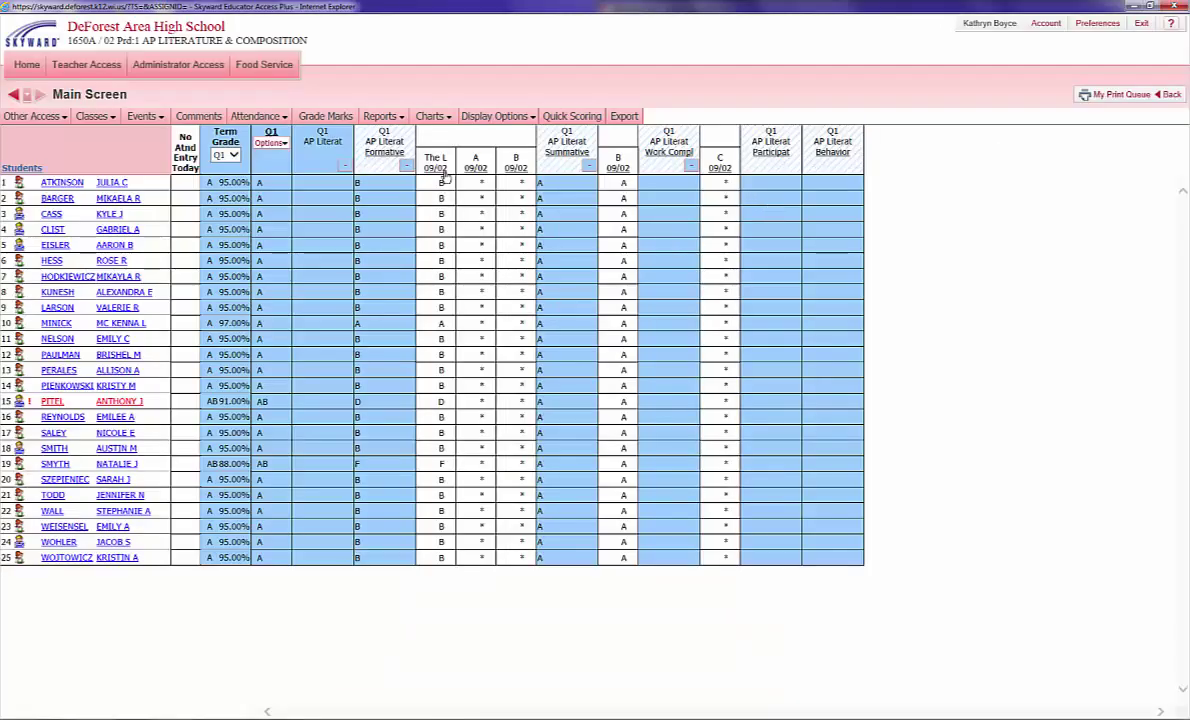
{"action": "left_click", "coordinate": [746, 238]}
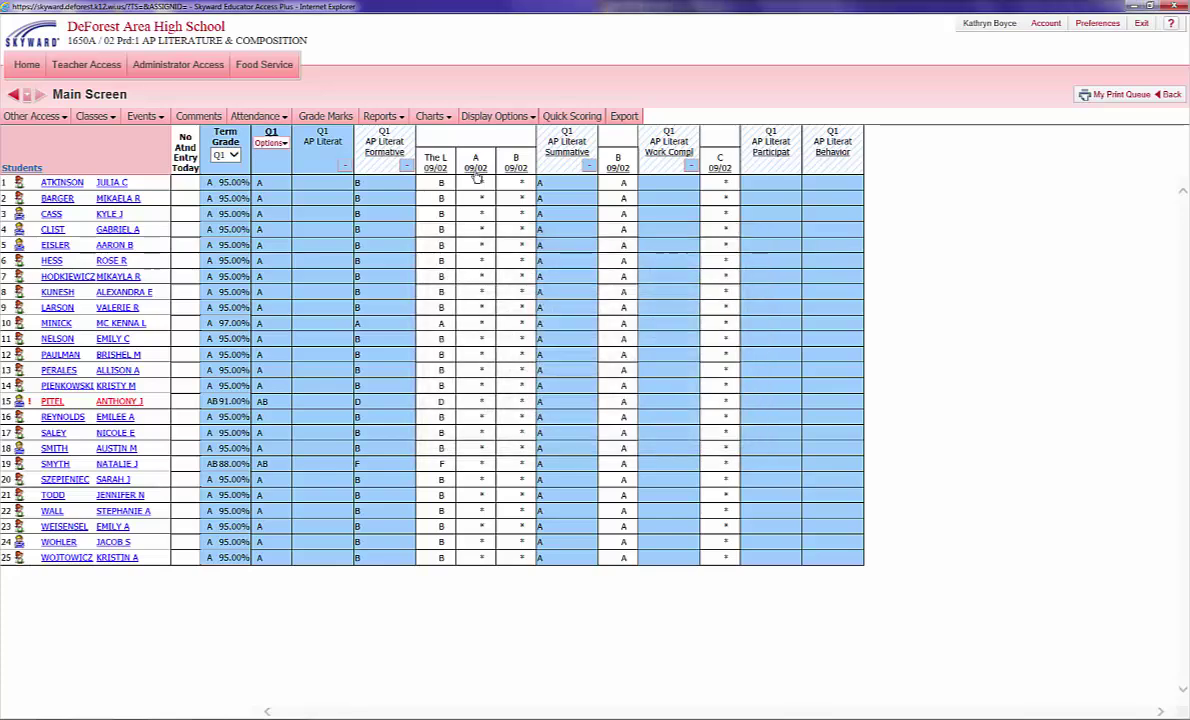